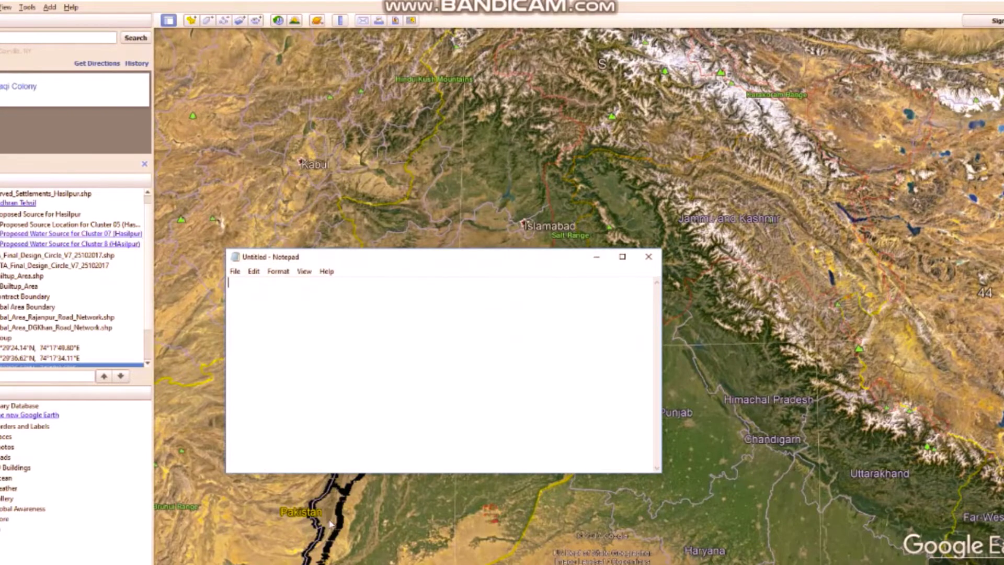
Write the heading "Question:" and below it "Digitize the boundary of College of Earth and Environmental Sciencs, University of the Punjab, Lahore"
type("ion:")
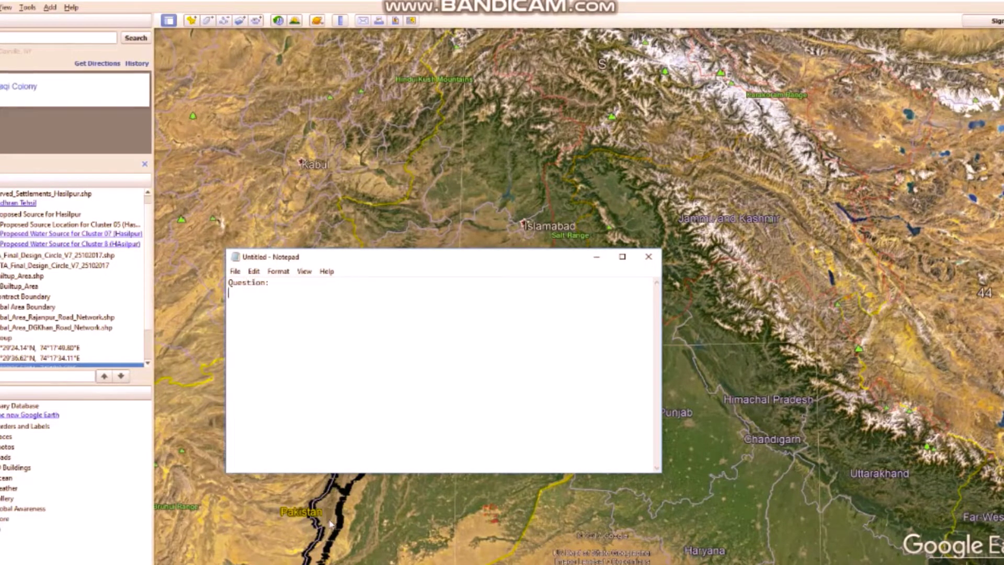
type("Digiti")
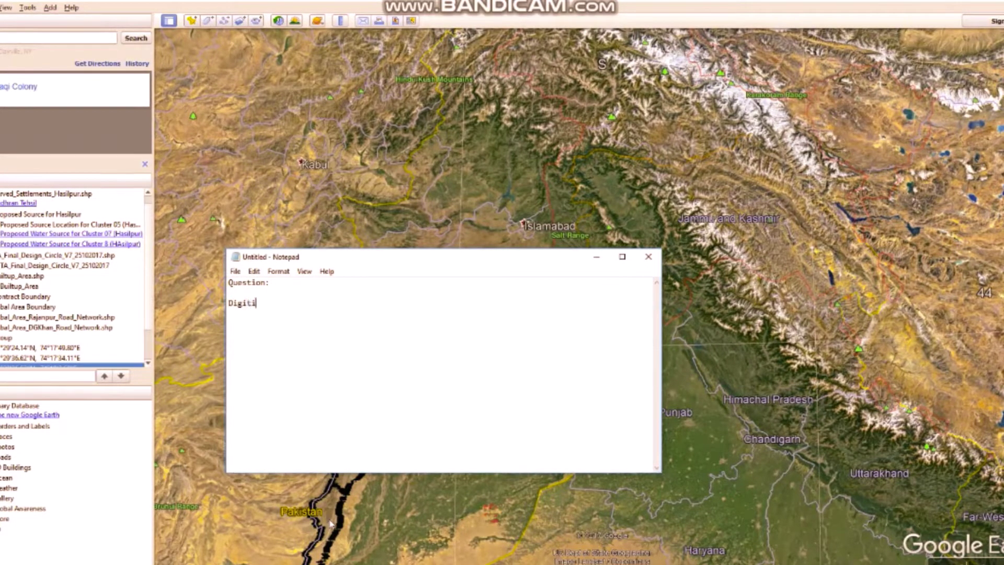
type("ze the boundary of Co")
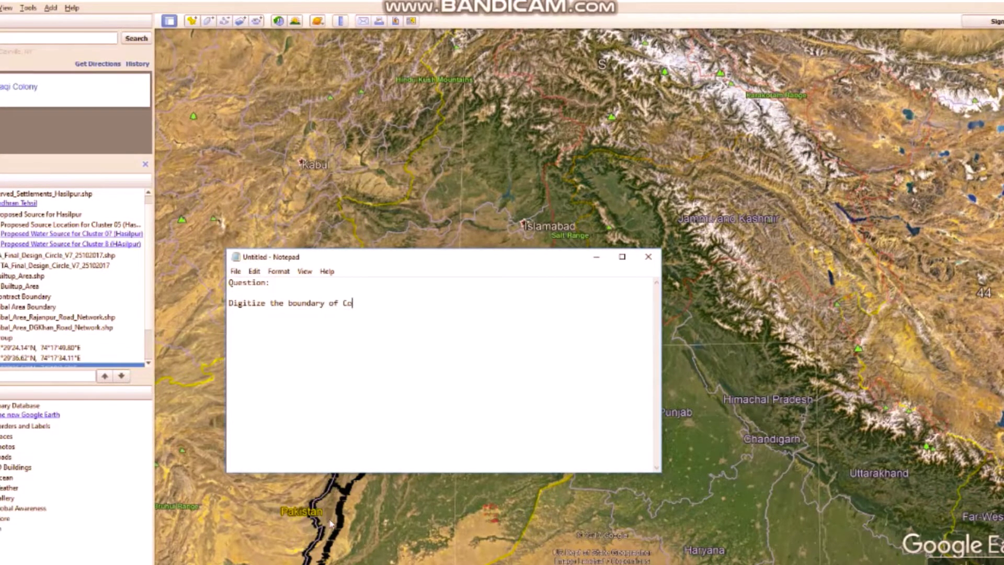
type("ole")
key("BackSpace")
key("BackSpace")
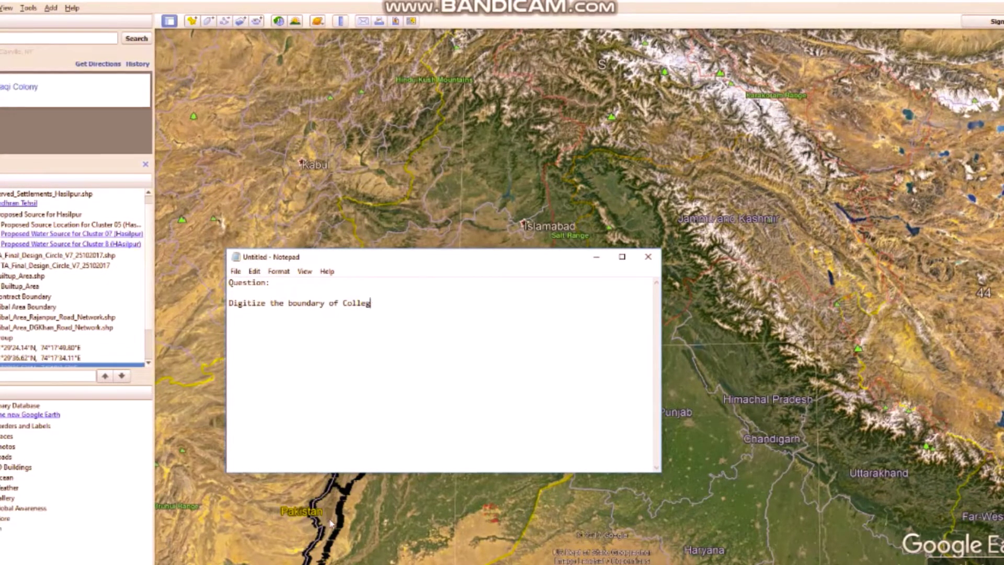
type("llege of Earth and ")
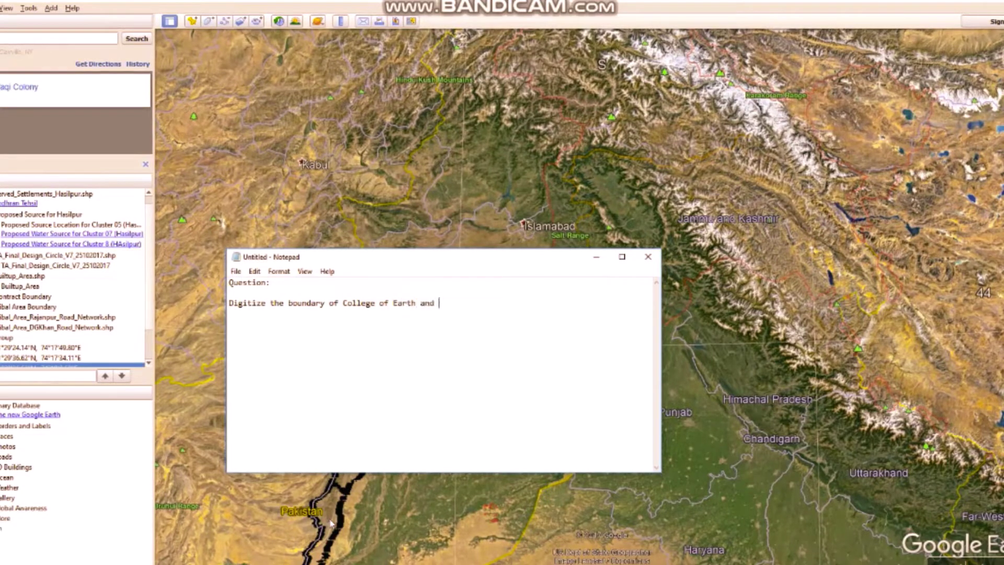
type("Environ")
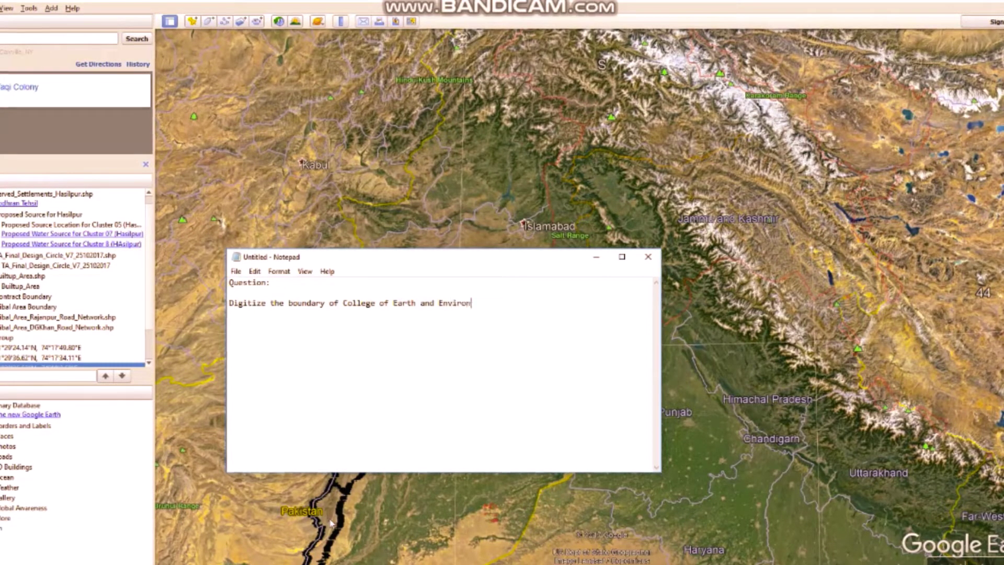
type("mental ")
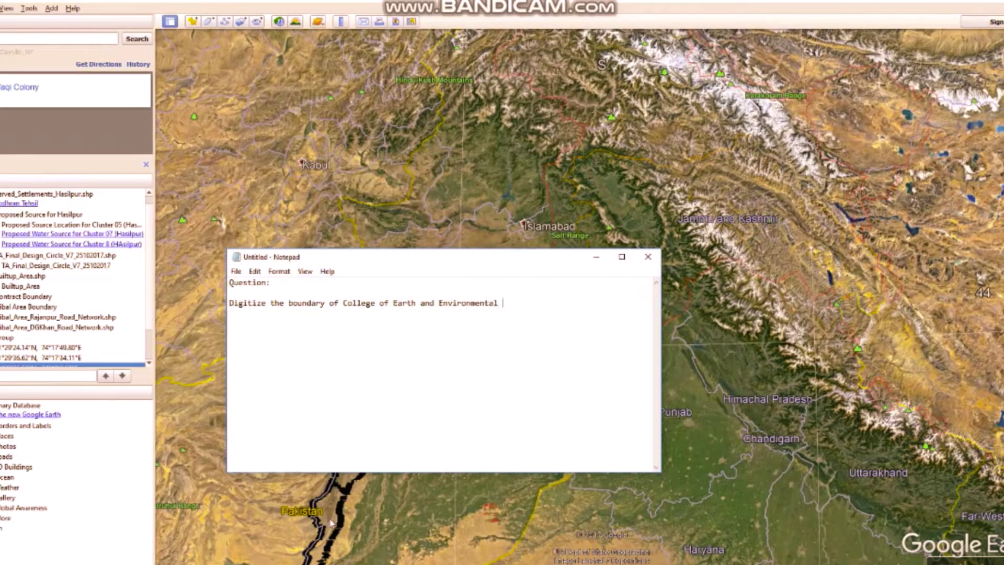
type("Sciencs, U")
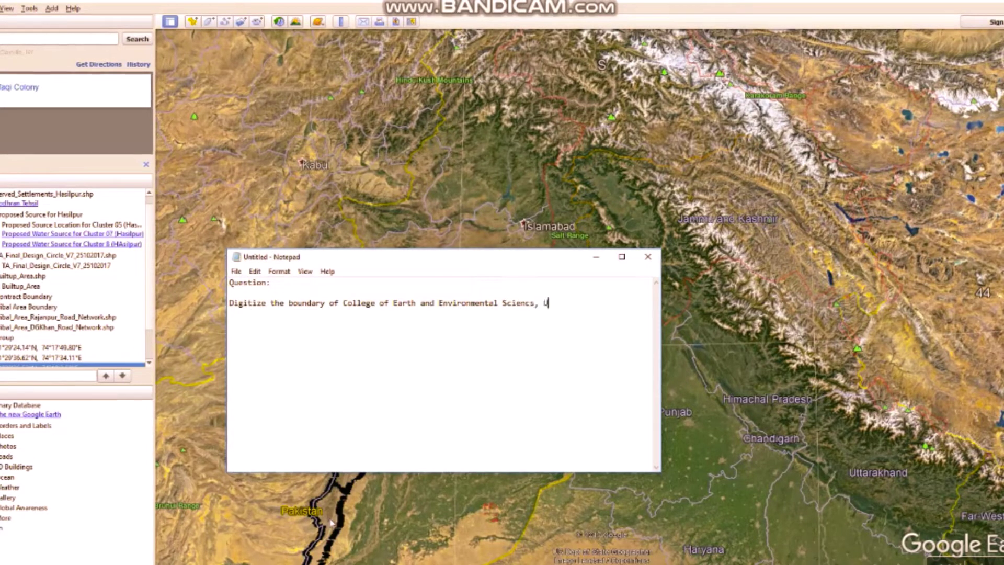
type("niversity of the ")
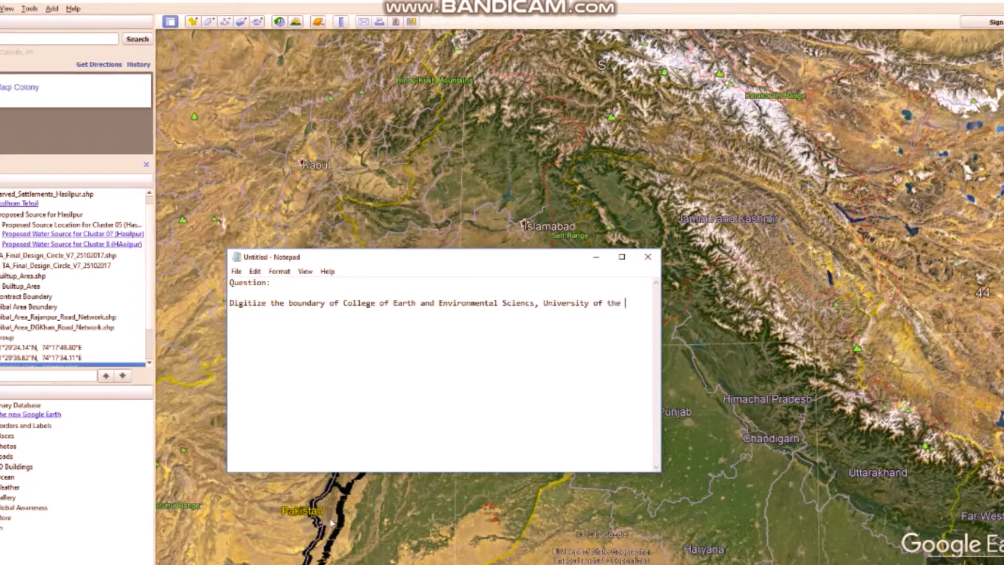
type("Punjab")
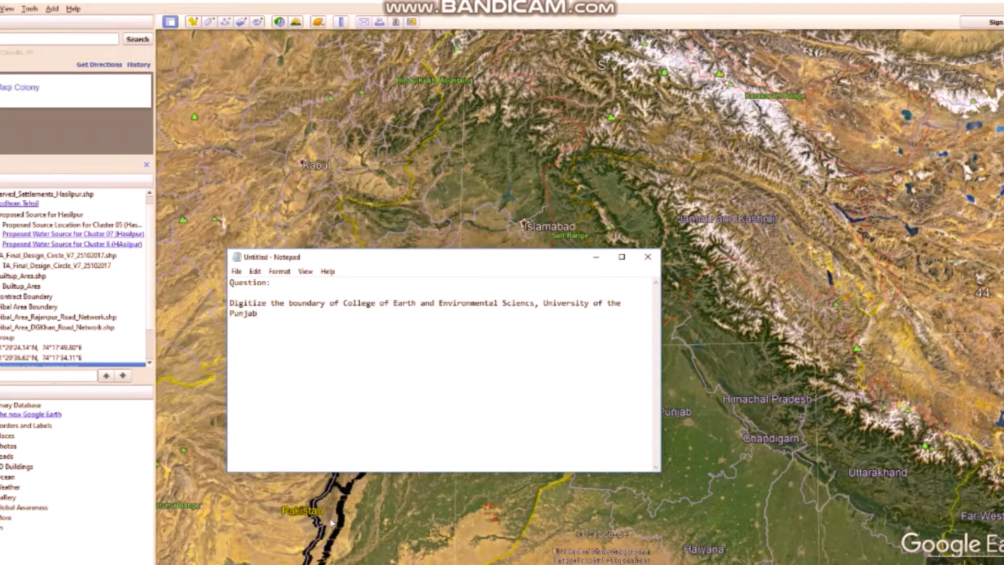
type(", ")
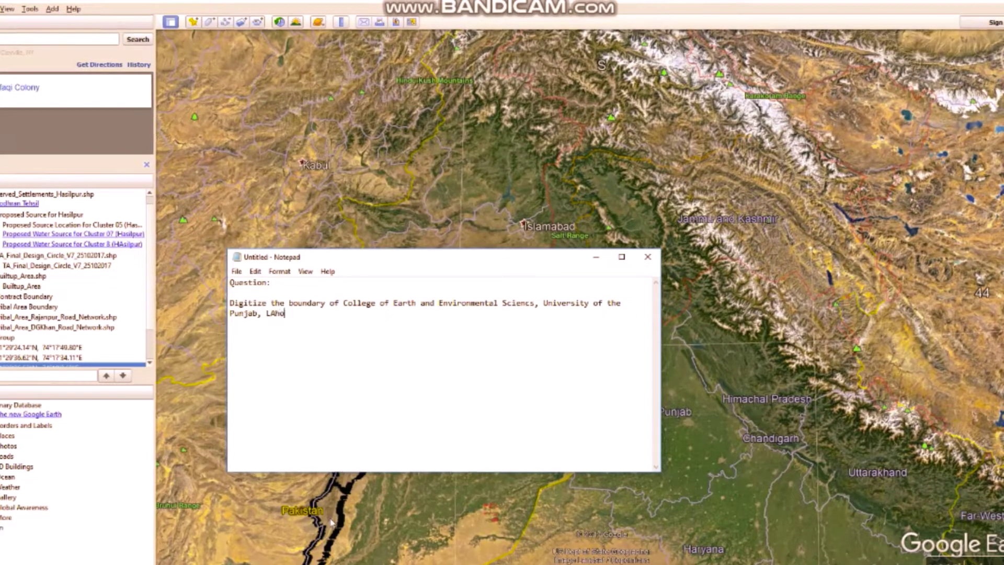
type("Lahore.")
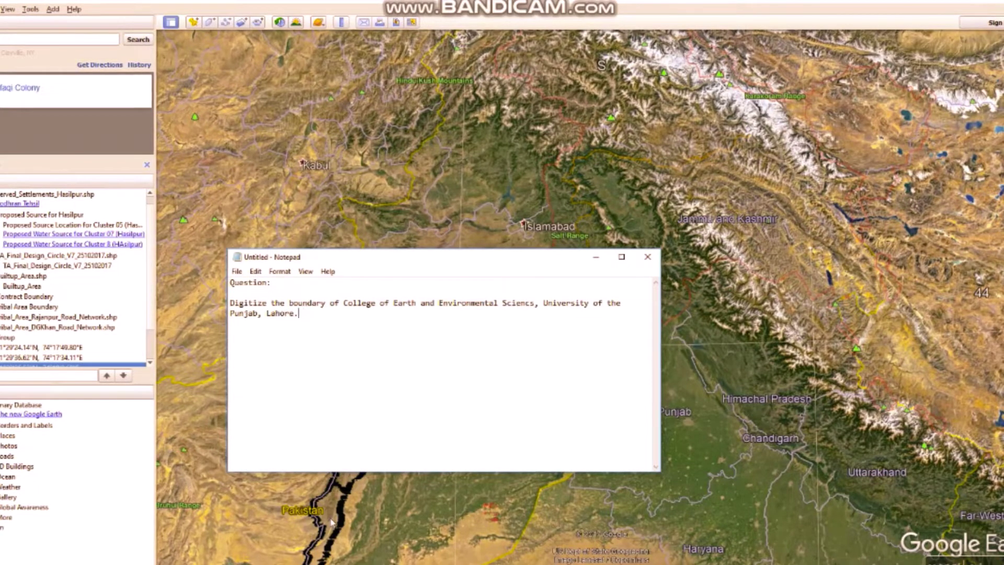
Continue the question after "Lahore" with ", using Google Earth and show the boundary as well on ArcGIS."
key("BackSpace")
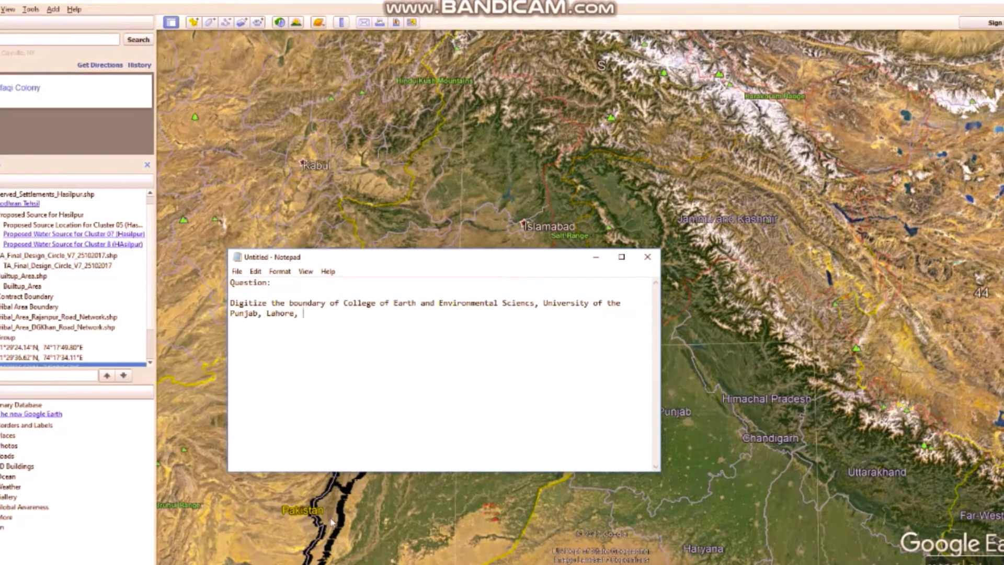
type("using googl")
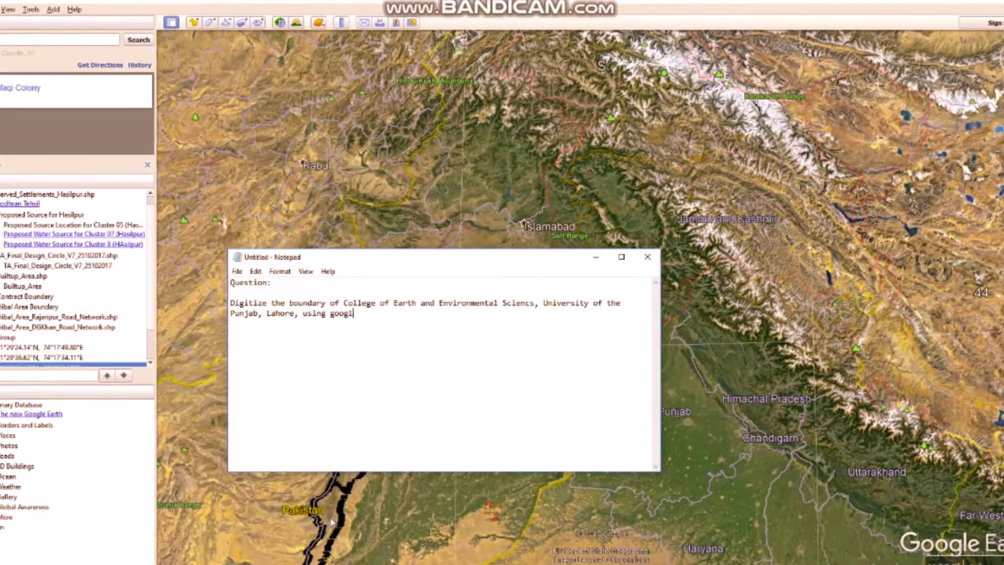
key("BackSpace")
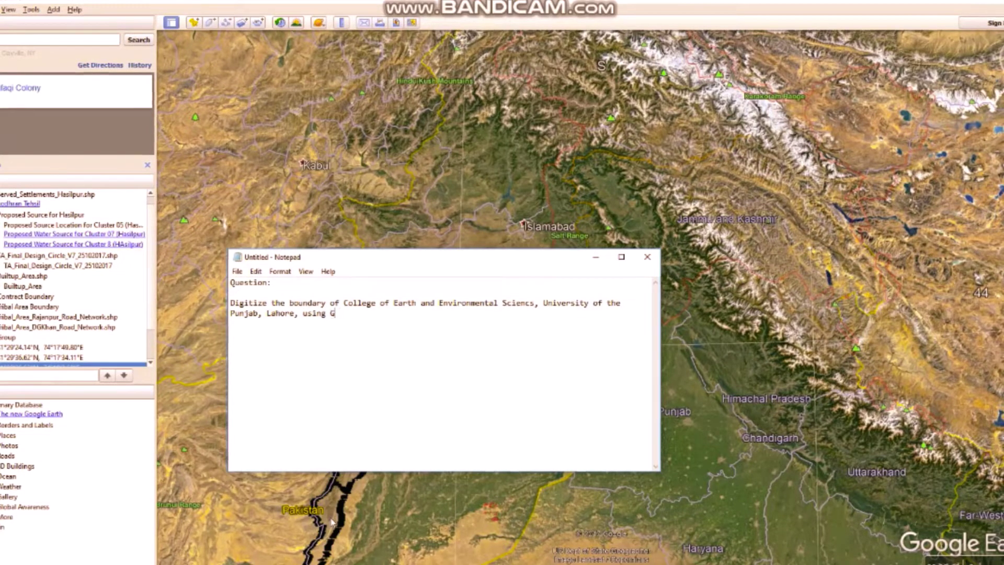
type("Google Earth a")
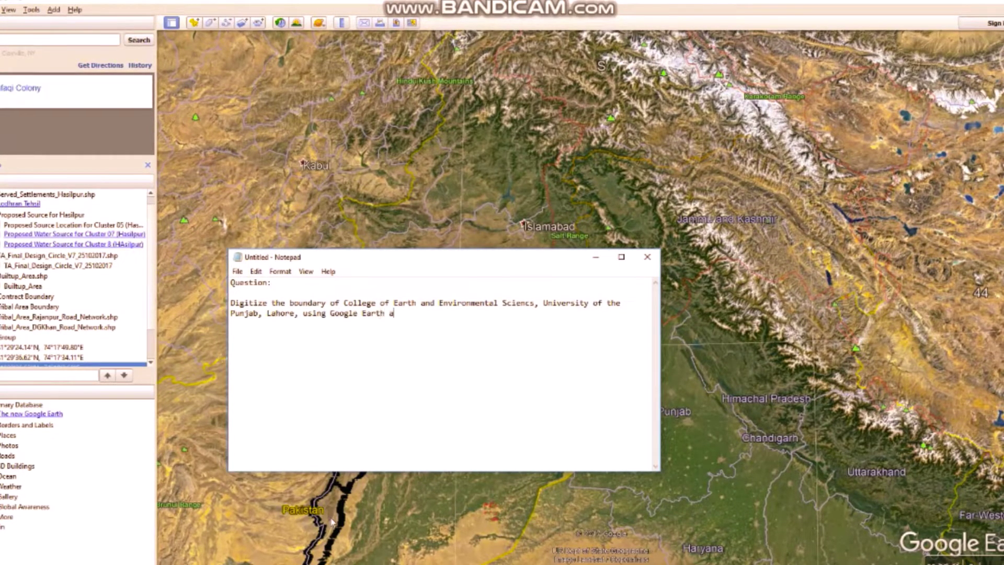
type("nd sho")
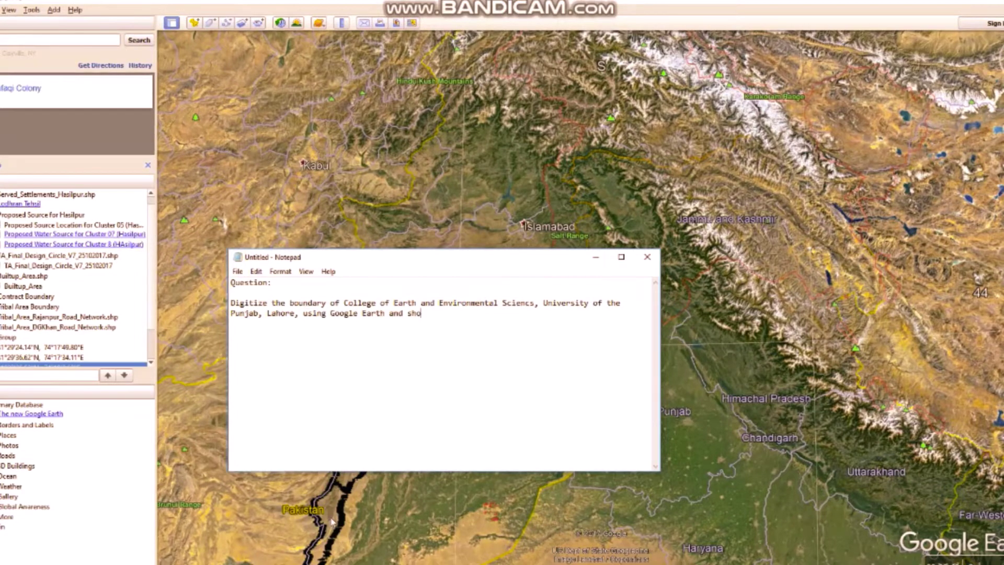
type("w the bound")
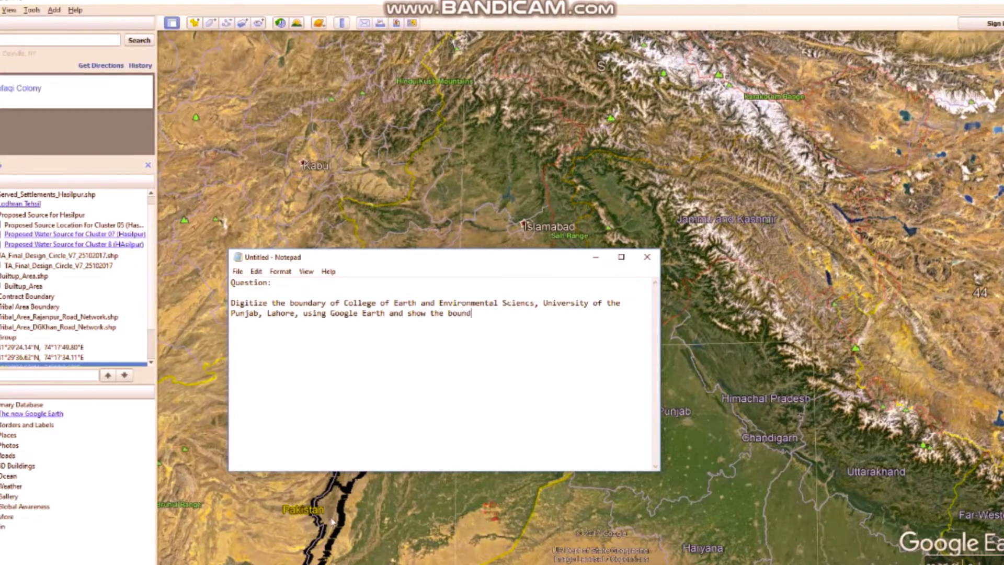
type("ary as w")
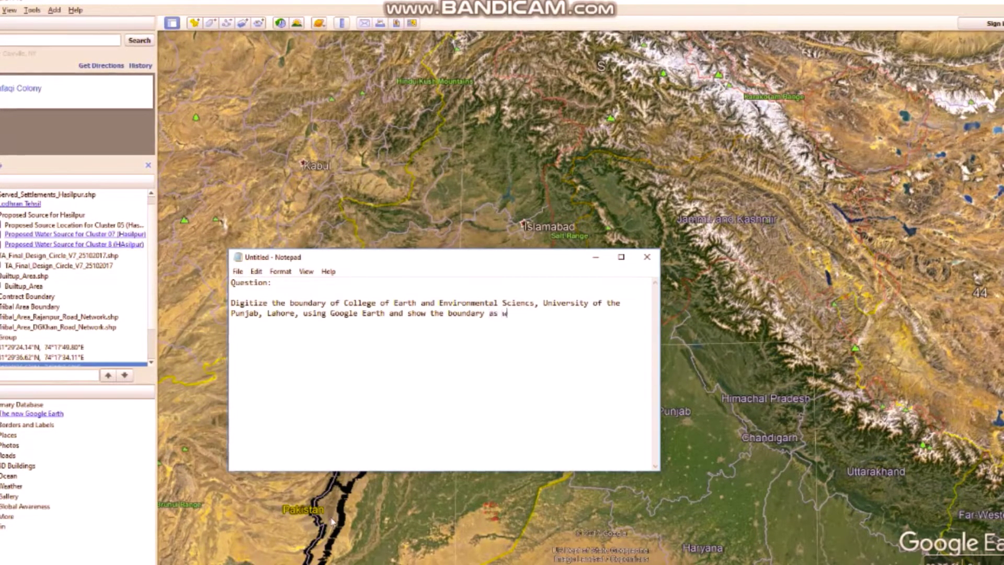
type("ell on Arc")
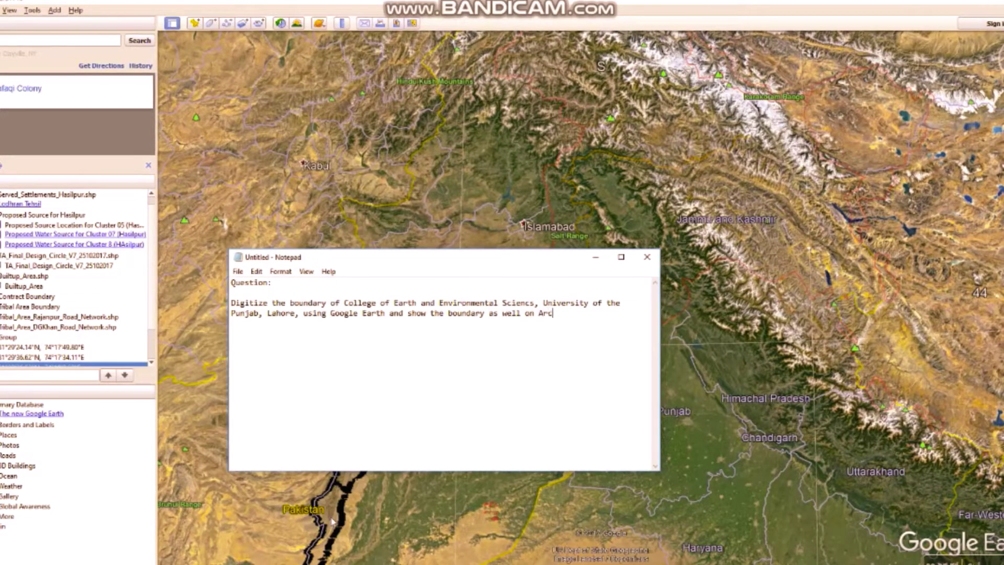
type("GIS.")
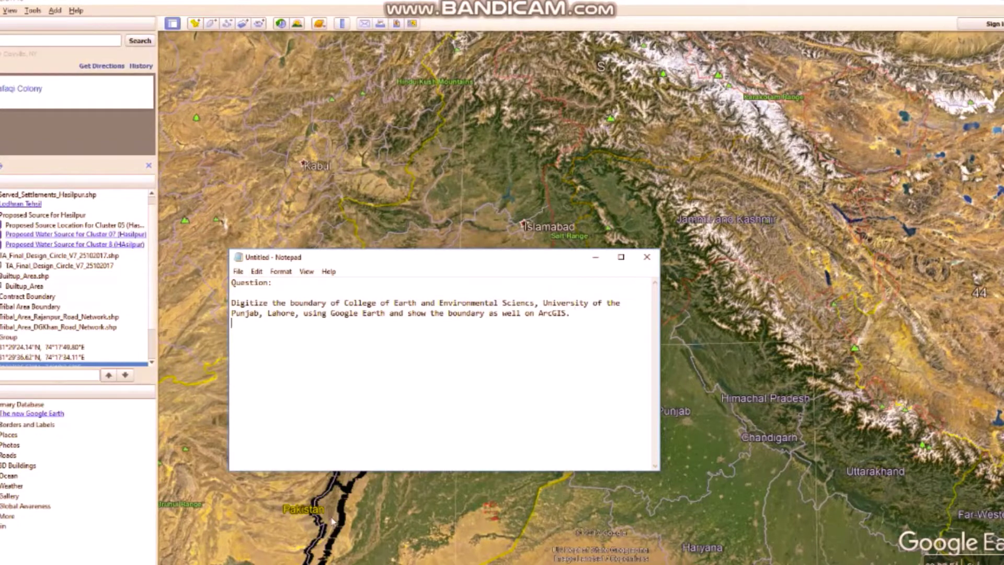
Return to Google Earth and go to the suggested College of Earth & Environmental Sciences in Lahore
left_click(438, 44)
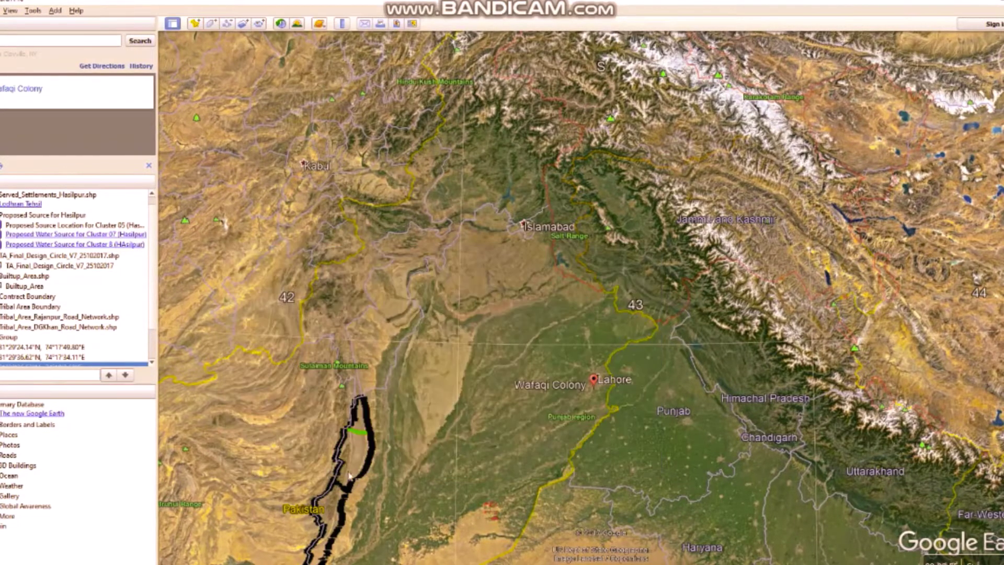
left_click(61, 50)
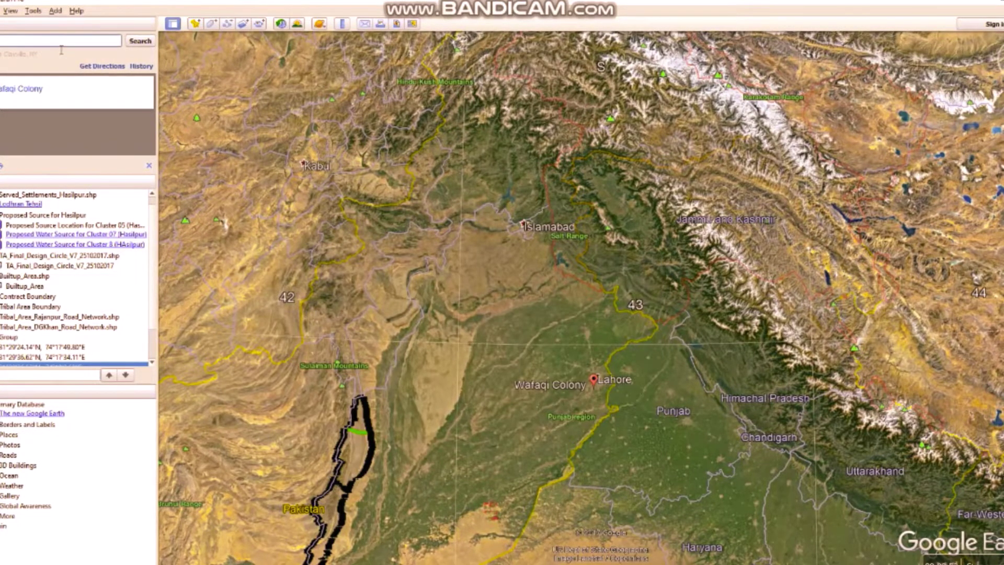
left_click(61, 50)
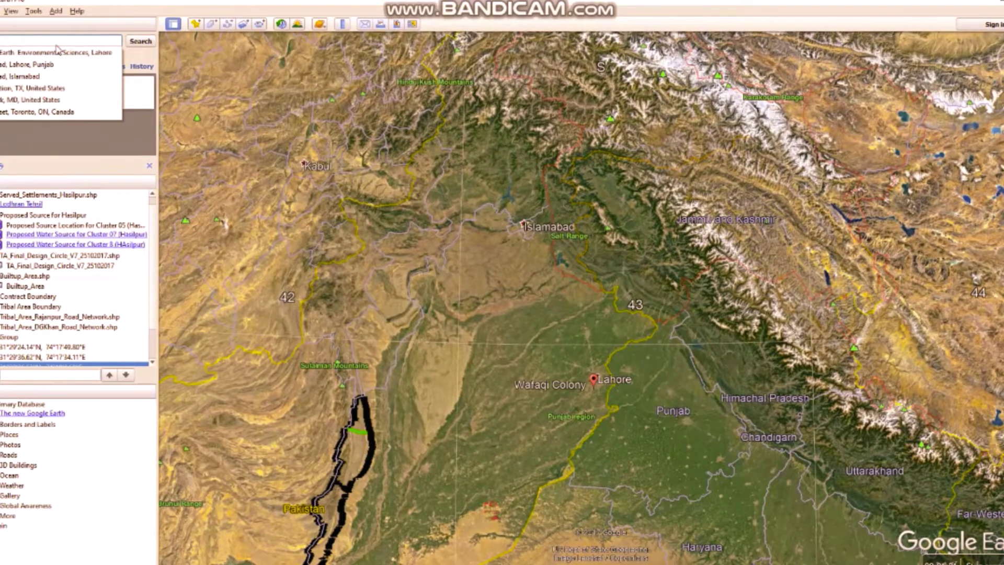
type("rth and e")
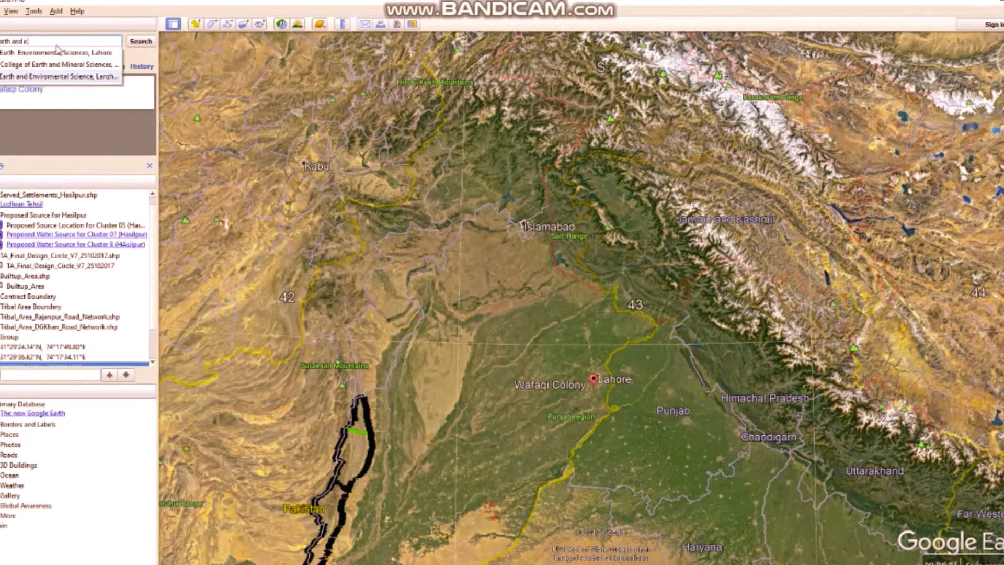
type("nv")
left_click(57, 52)
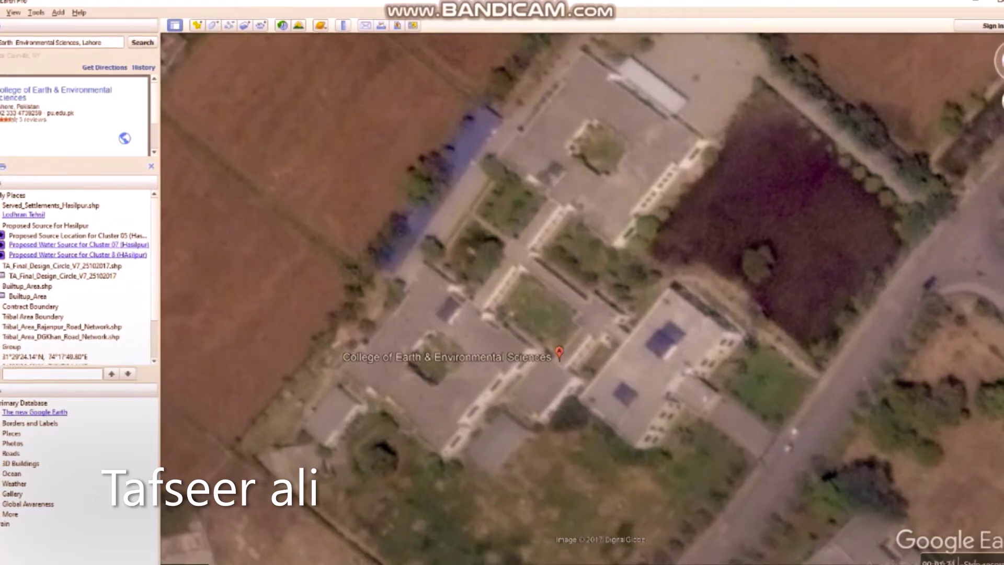
Start a new polygon and set its area style to Outlined
left_click(214, 26)
left_click(62, 156)
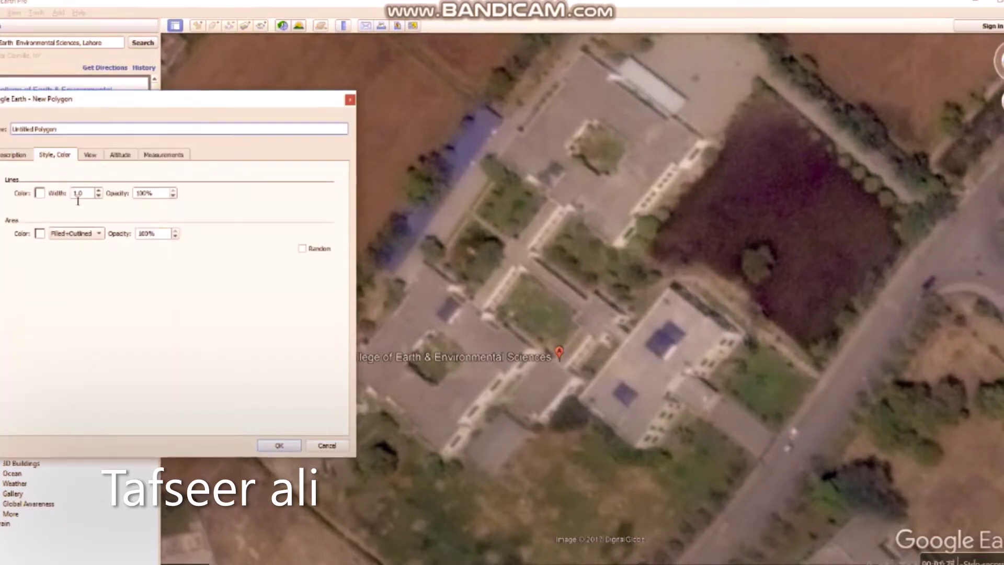
left_click(72, 237)
left_click(63, 226)
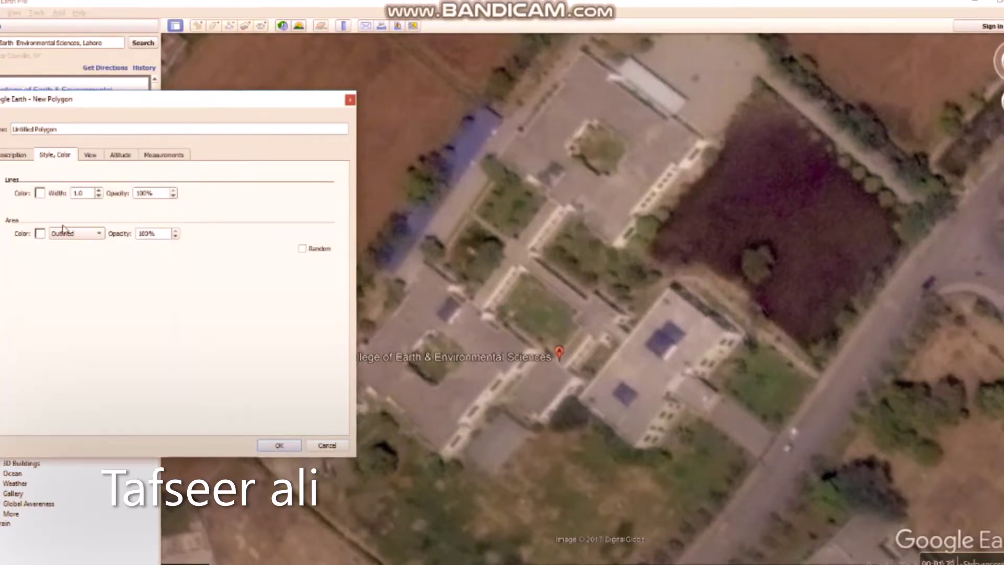
Set the polygon's line width to 4.0 and its line colour to red
left_click(99, 191)
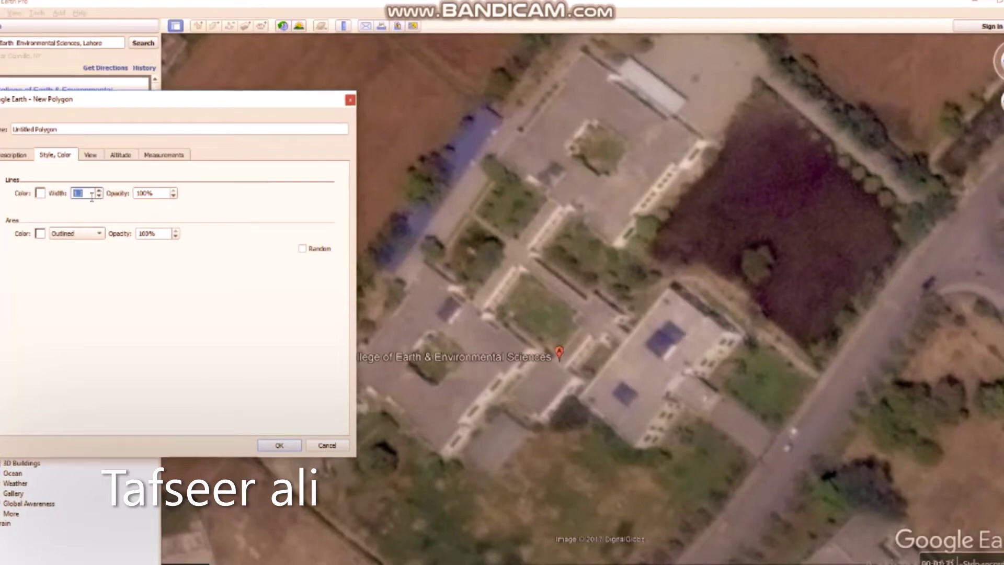
type("4")
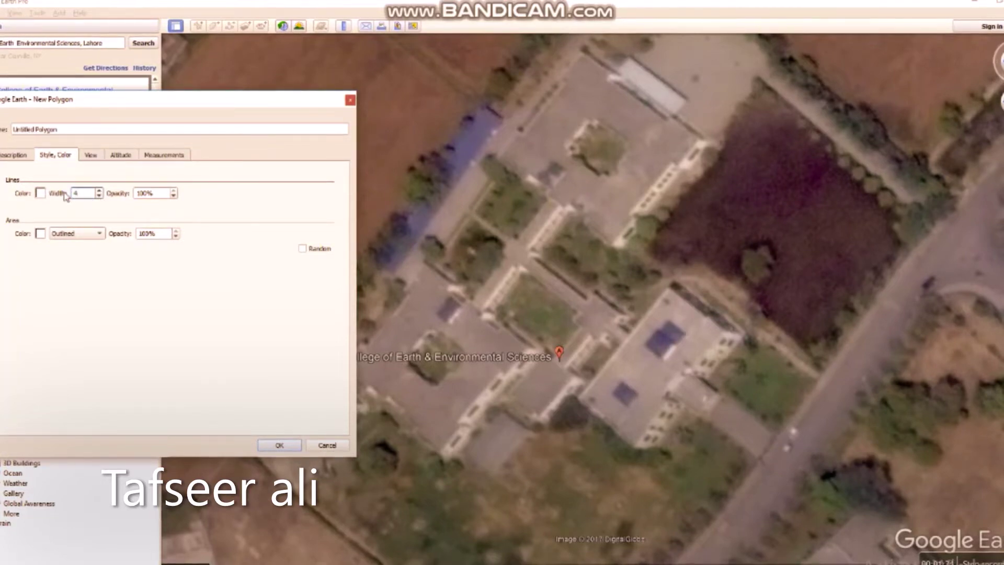
left_click(40, 193)
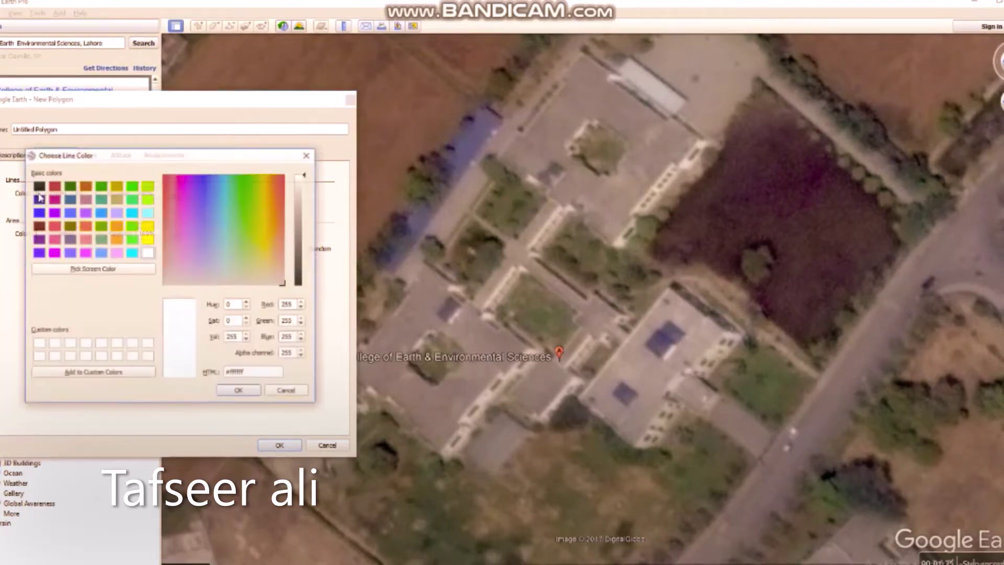
left_click(54, 225)
left_click(239, 391)
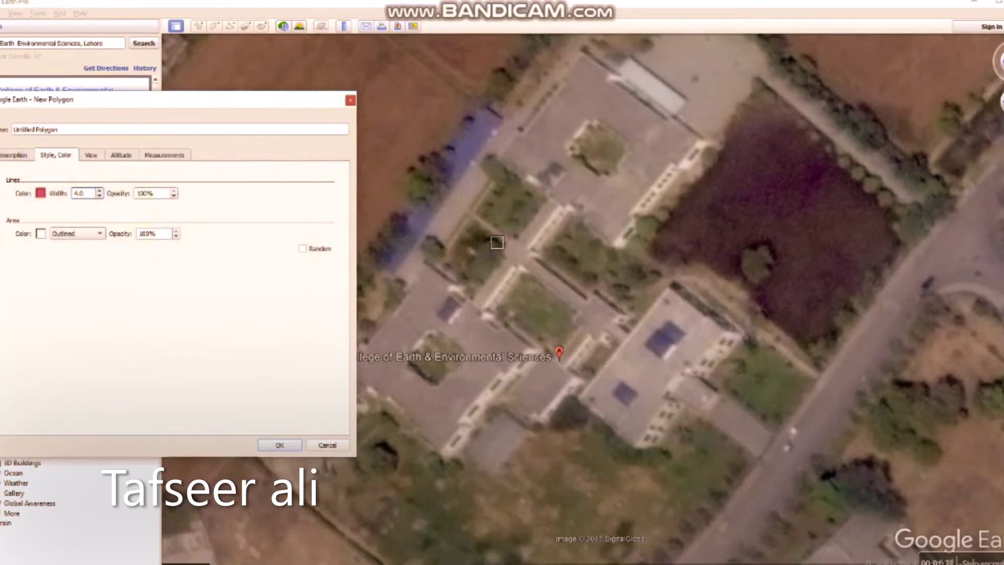
Start the boundary at the northern block's top corner and trace the northwest side down to the southwestern block's nearest corner
left_click_drag(328, 106, 206, 123)
scroll(811, 208, "down", 2)
scroll(674, 89, "up", 2)
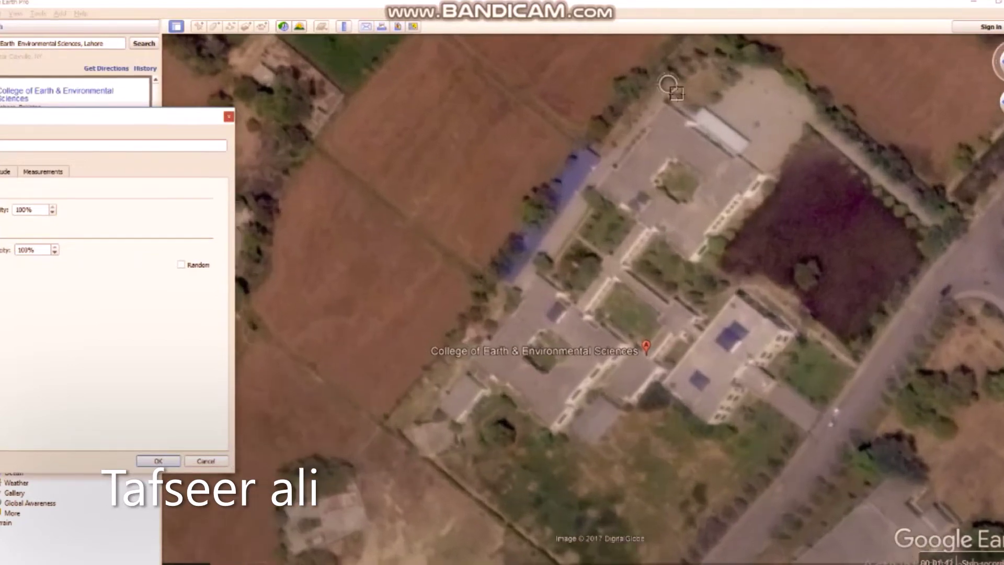
scroll(670, 86, "up", 3)
left_click(657, 129)
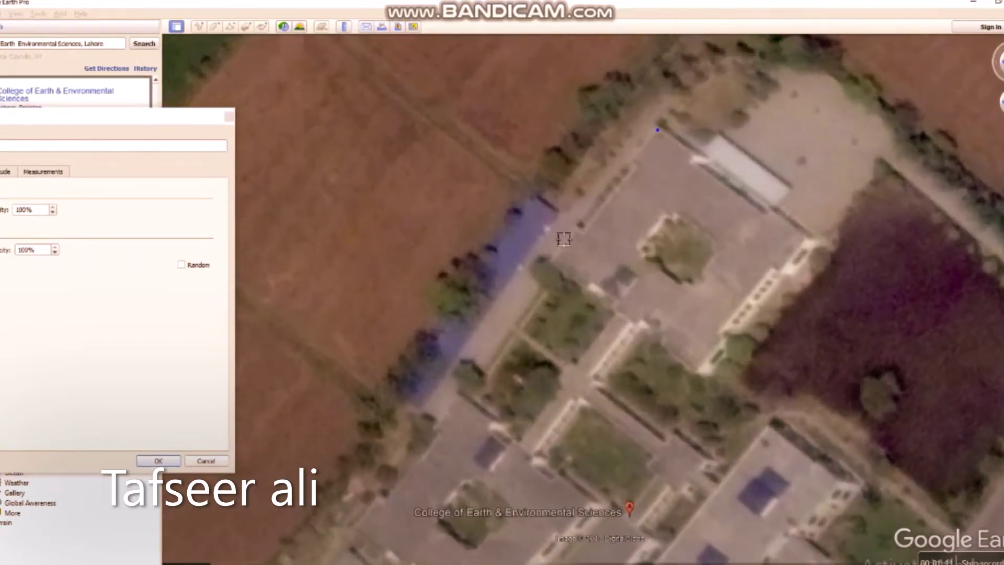
left_click(552, 257)
left_click(541, 253)
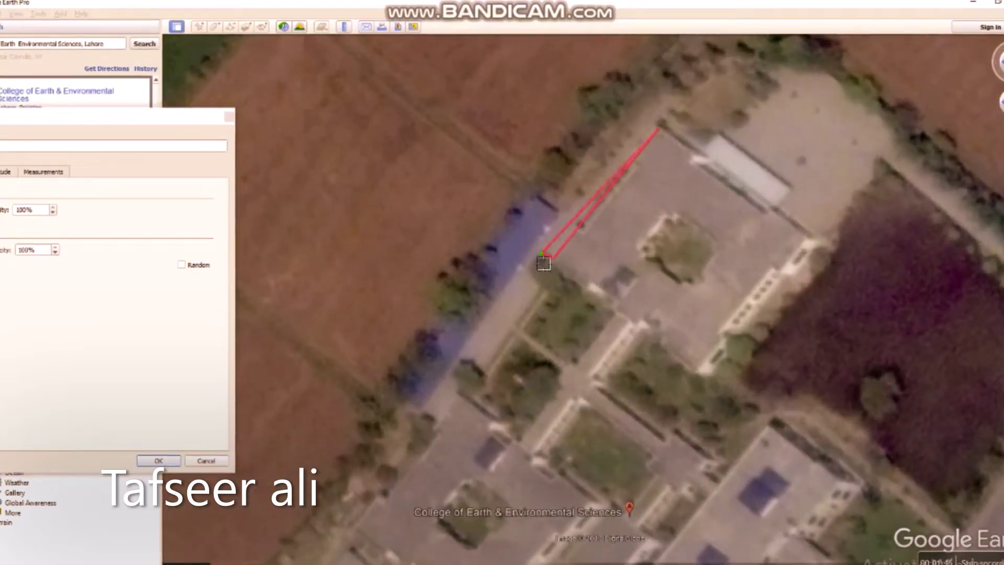
left_click(532, 251)
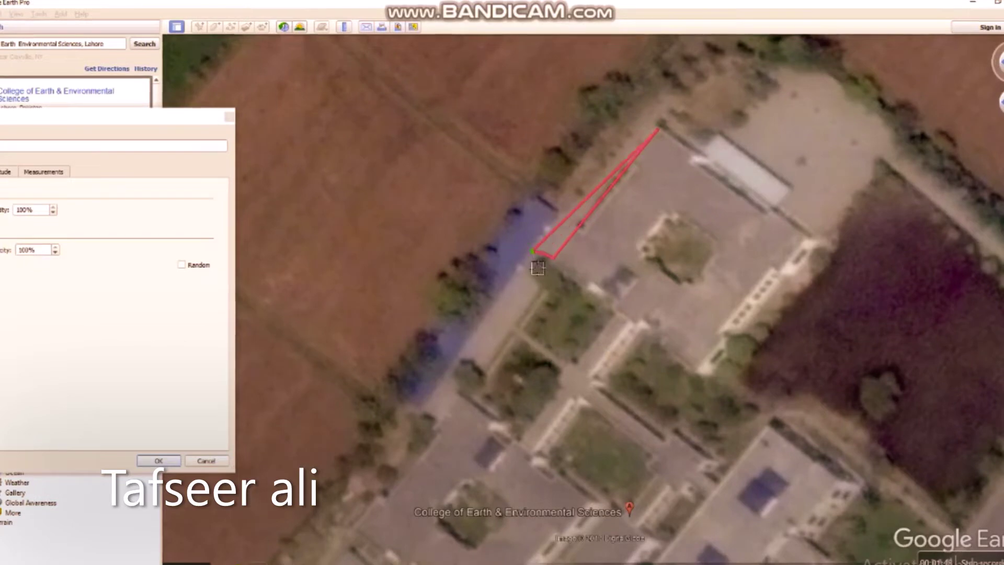
left_click(415, 411)
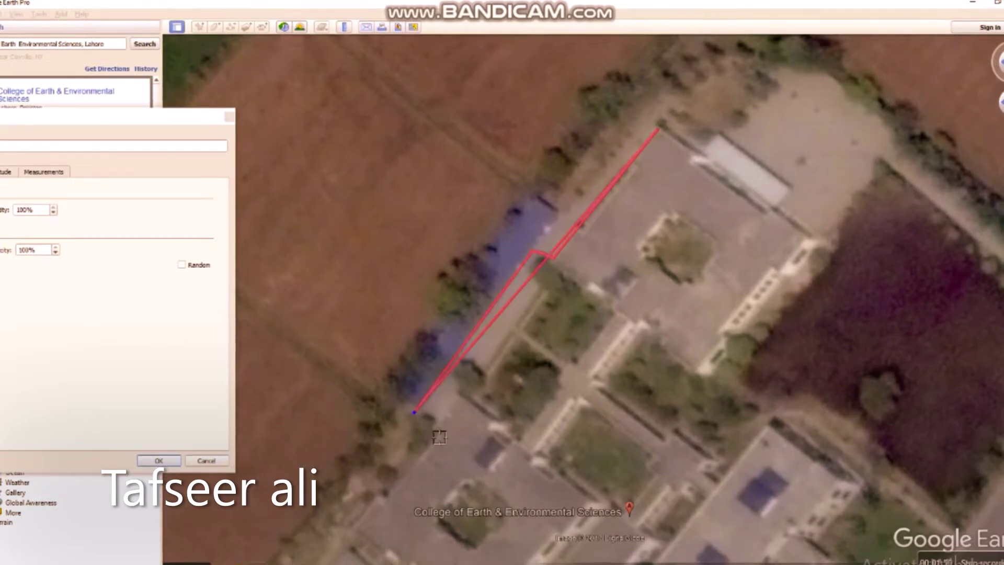
left_click(433, 428)
Continue the boundary along the southwestern block's stepped northwest edge and around the outer side of its small annex
scroll(751, 141, "down", 3)
scroll(515, 381, "up", 4)
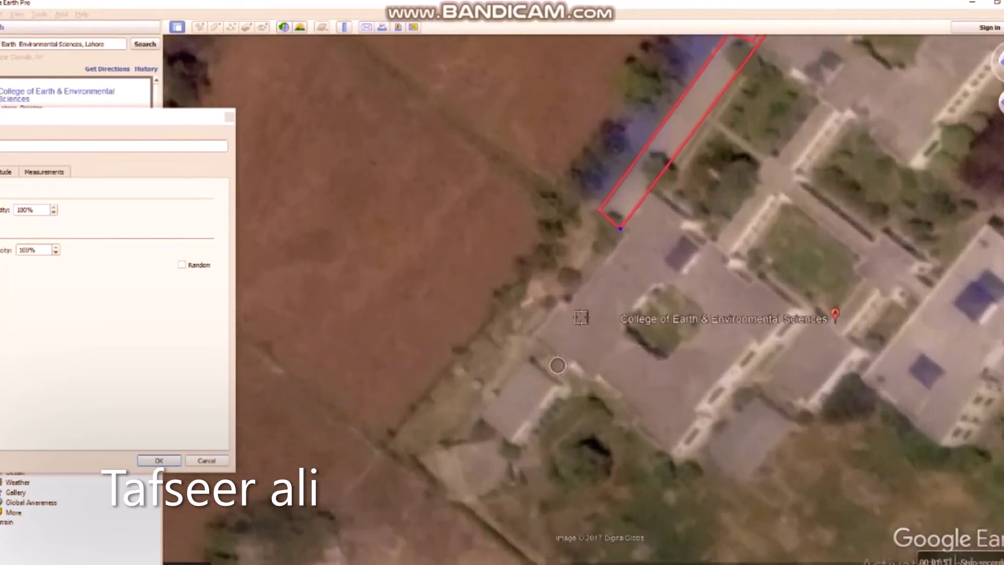
left_click(571, 299)
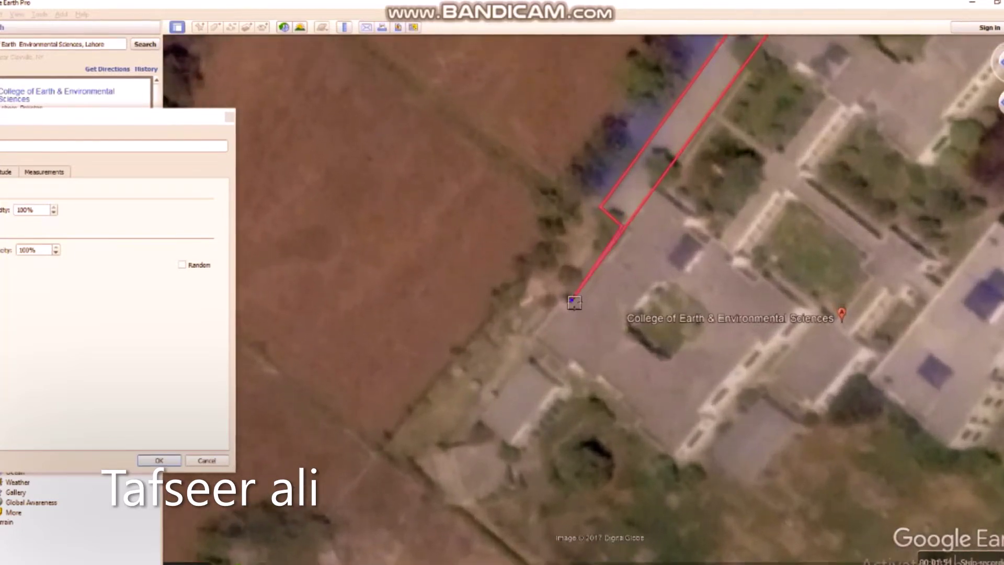
left_click(565, 294)
left_click(526, 342)
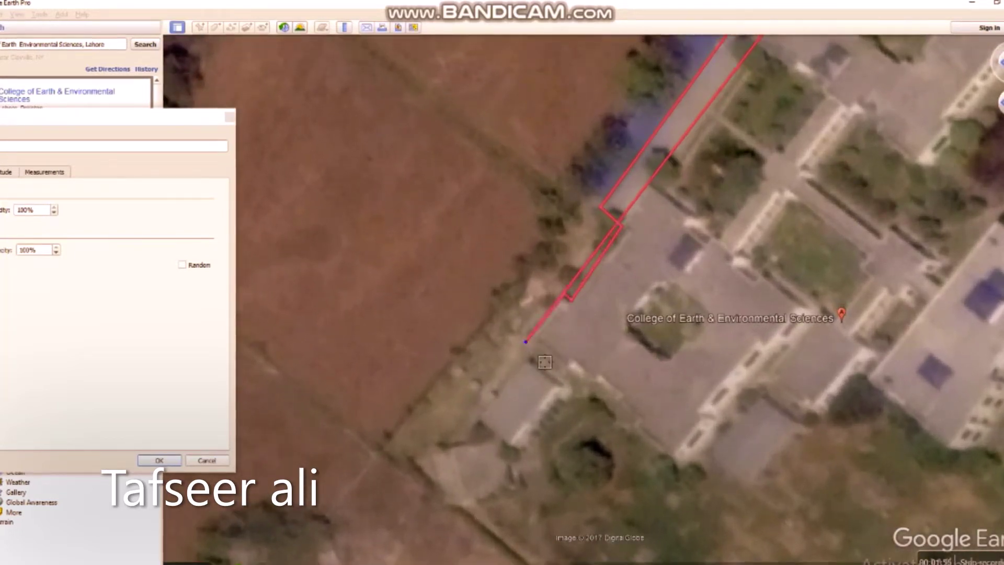
left_click(536, 354)
left_click(480, 417)
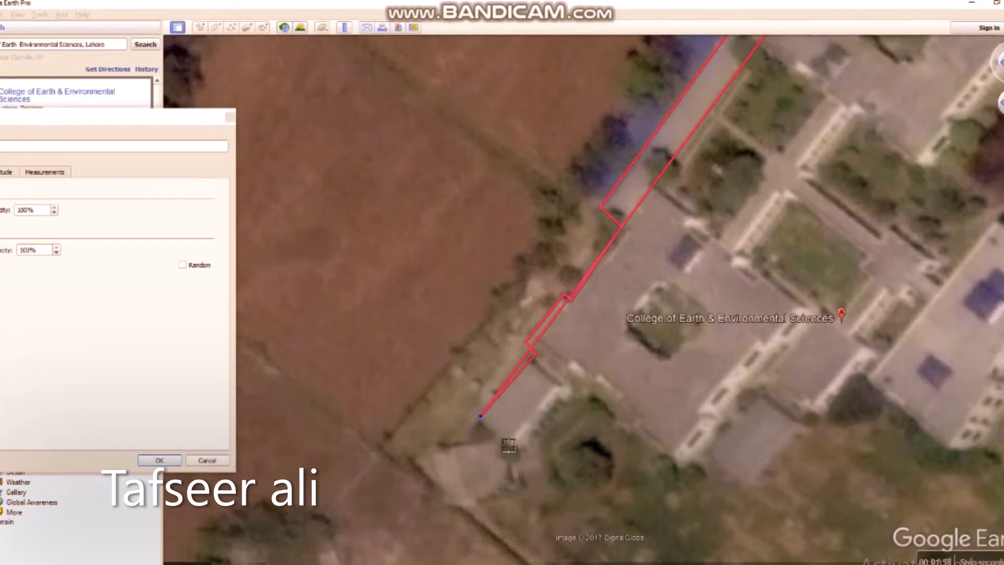
left_click(508, 446)
Extend the boundary along the annex's southeast side and the block's southwest edge to the block's southern corner
scroll(338, 270, "down", 3)
scroll(451, 350, "up", 3)
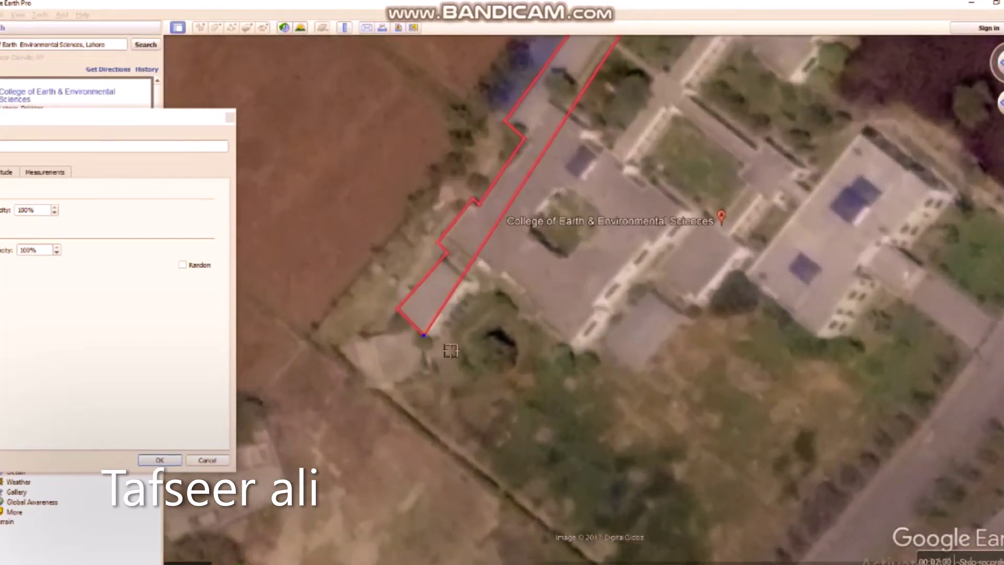
left_click(433, 340)
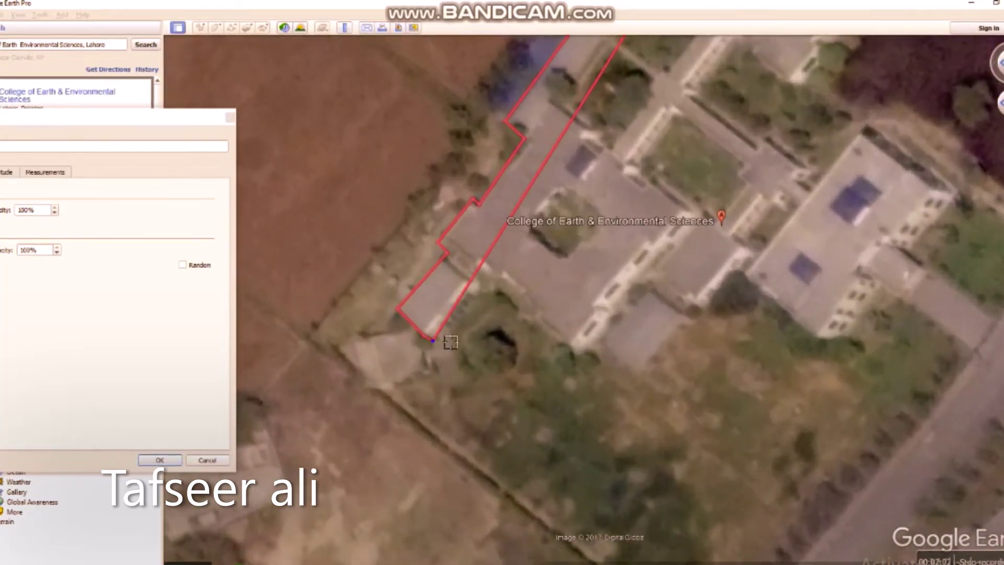
left_click(495, 277)
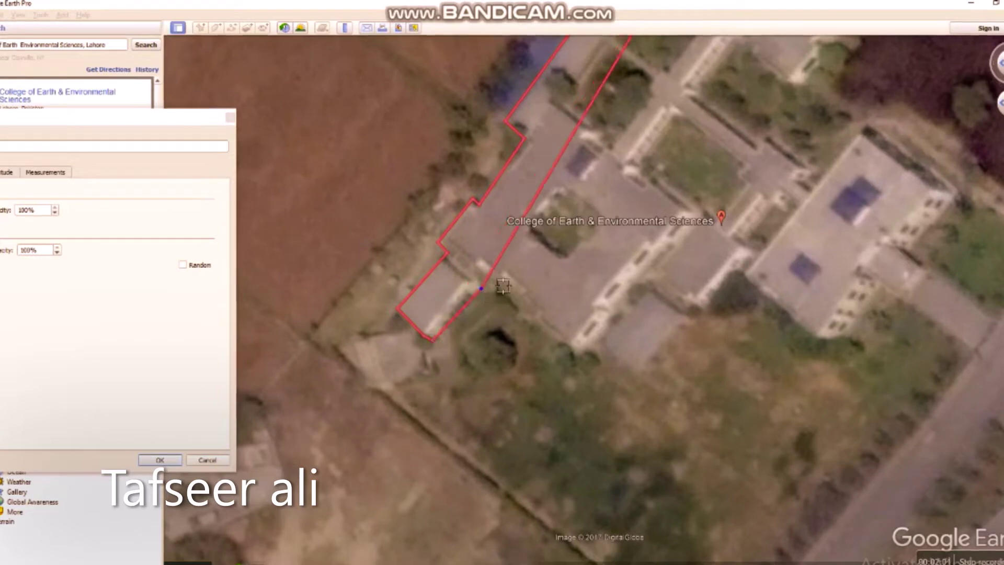
left_click(573, 357)
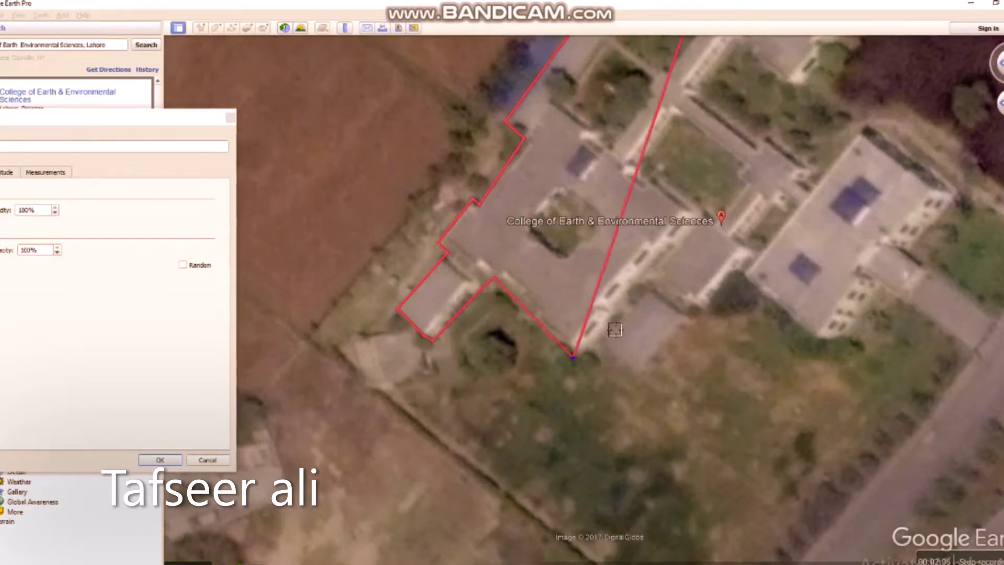
left_click(654, 272)
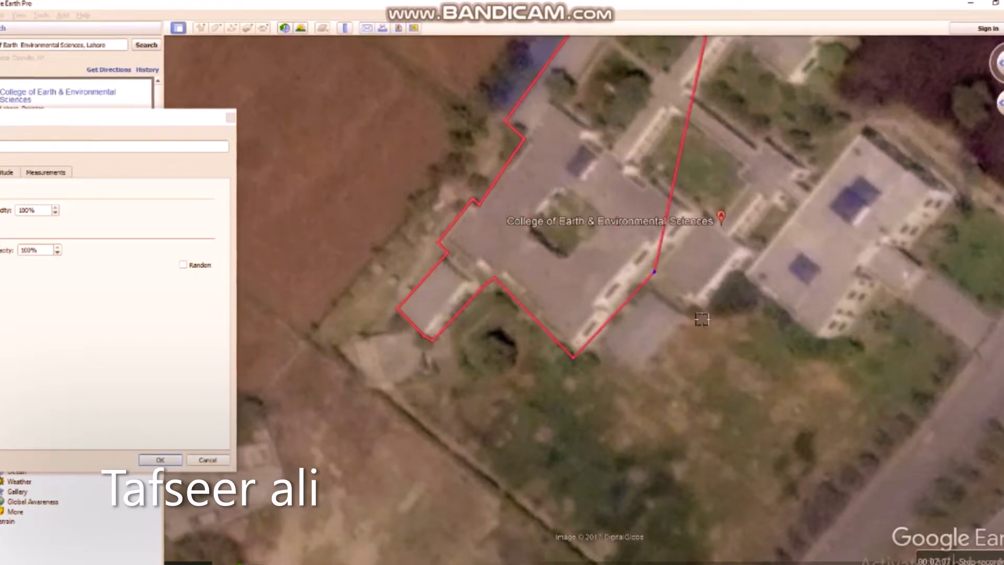
left_click(701, 311)
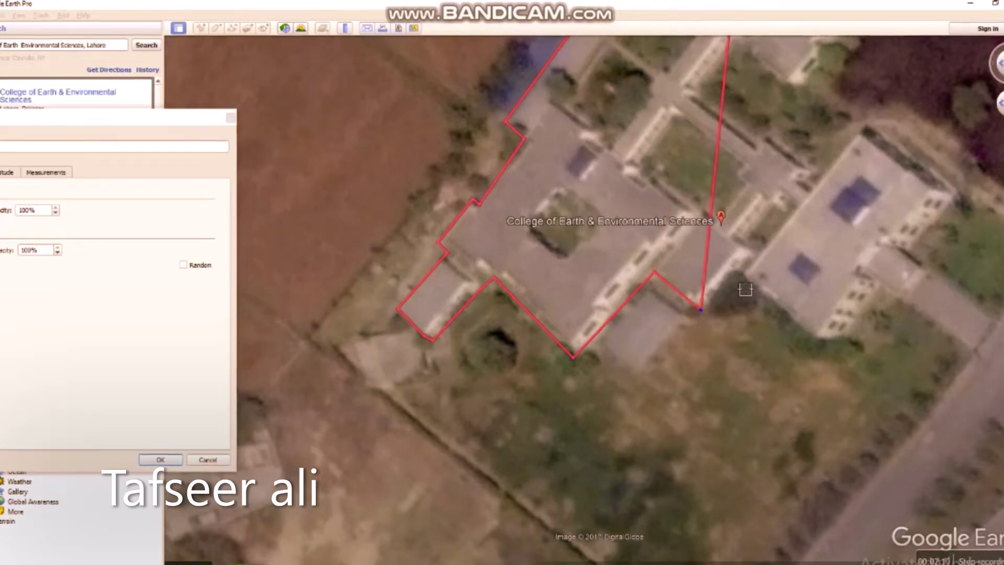
key("Delete")
key("Delete")
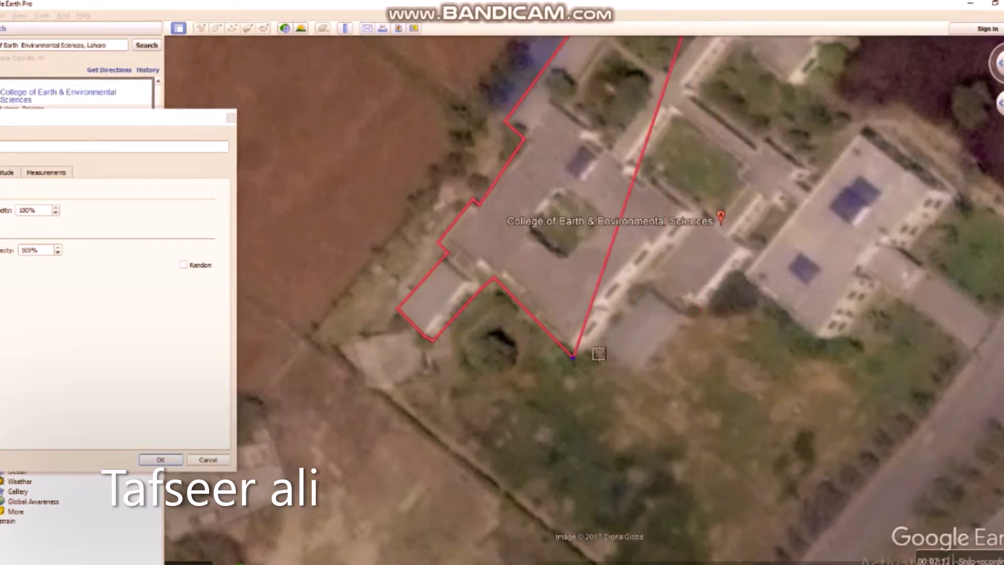
Trace the boundary around the outer edge of the small paved structure southeast of the southwestern block
left_click(599, 336)
left_click(631, 370)
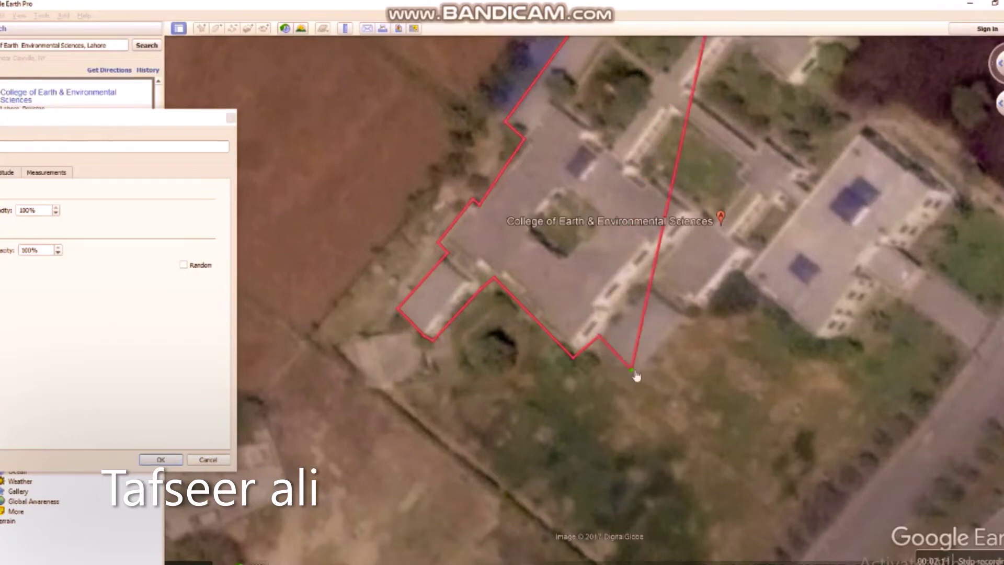
left_click(689, 319)
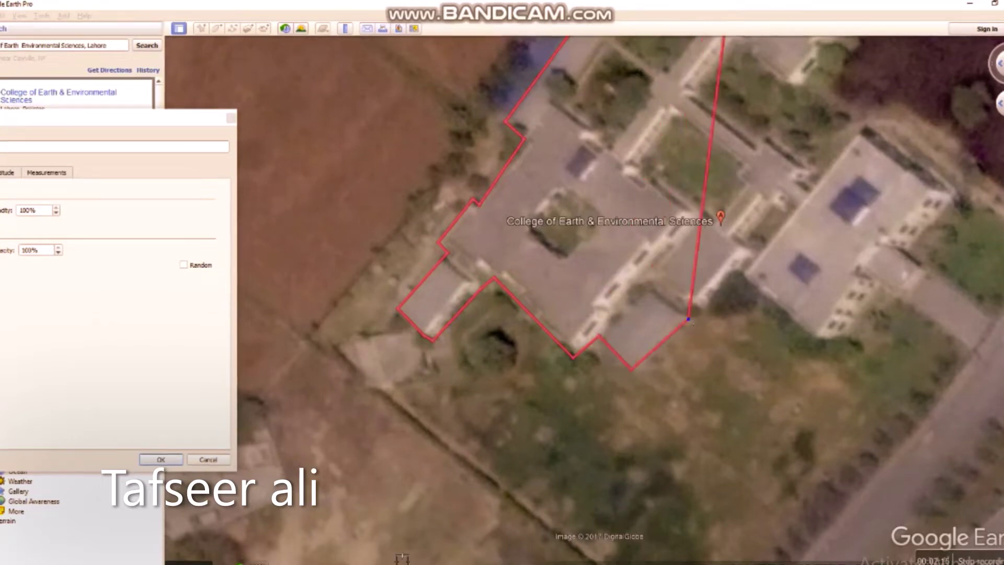
Switch to Notepad and add "You can delete the vertice by pressing the "delete button" availabe on your keyboard." below the question
left_click(402, 559)
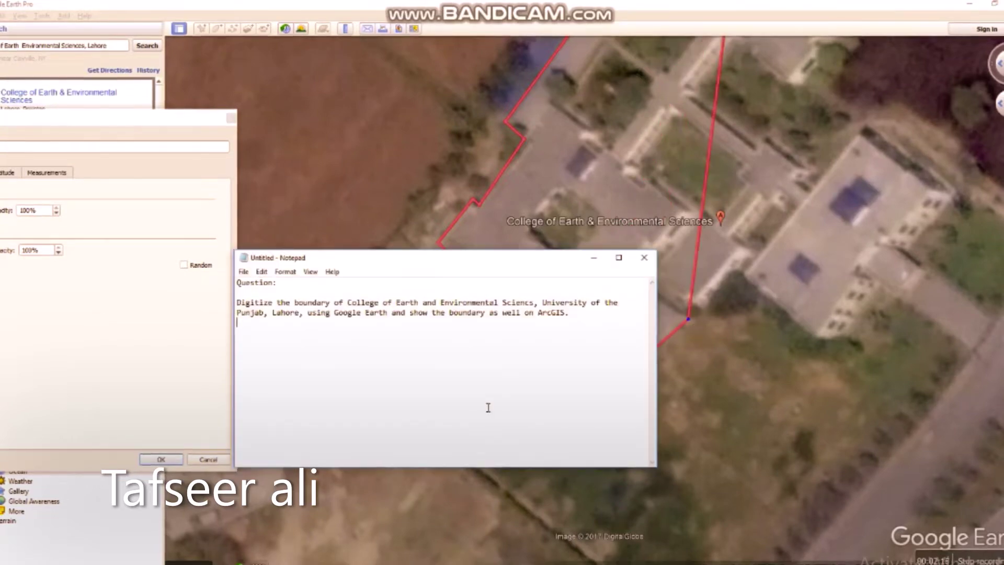
type("You ")
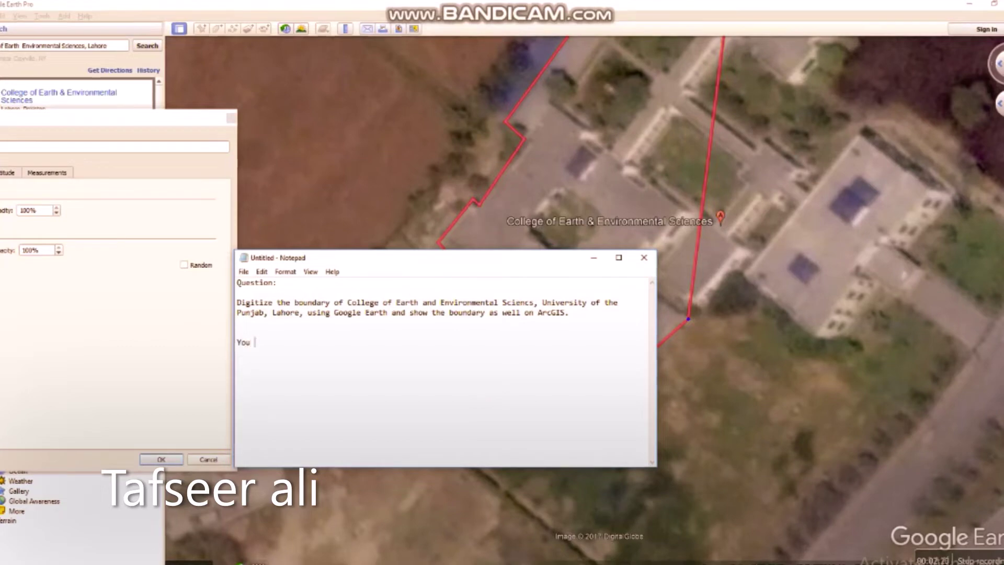
type("can delete the ")
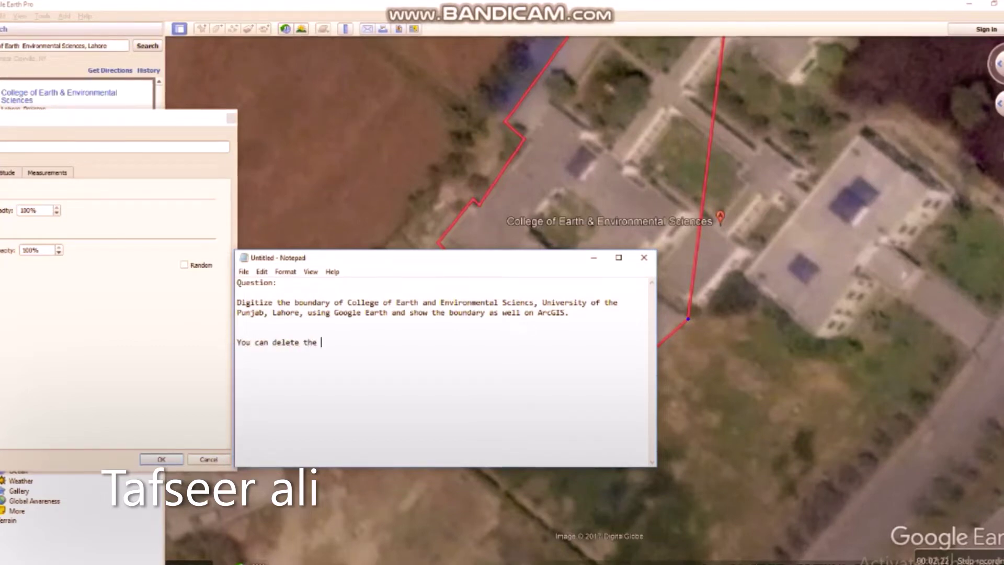
type("vertice ")
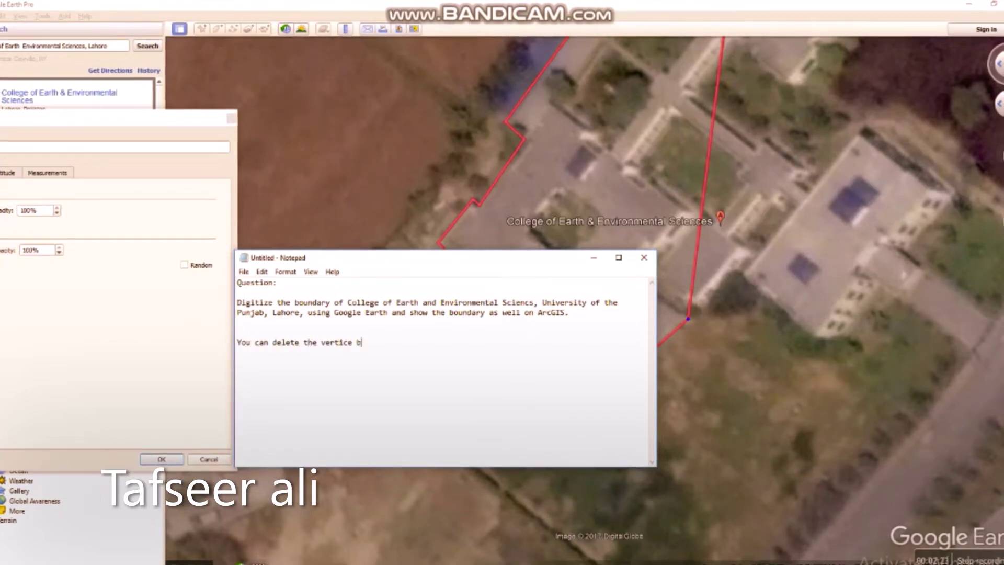
type("by pressing th")
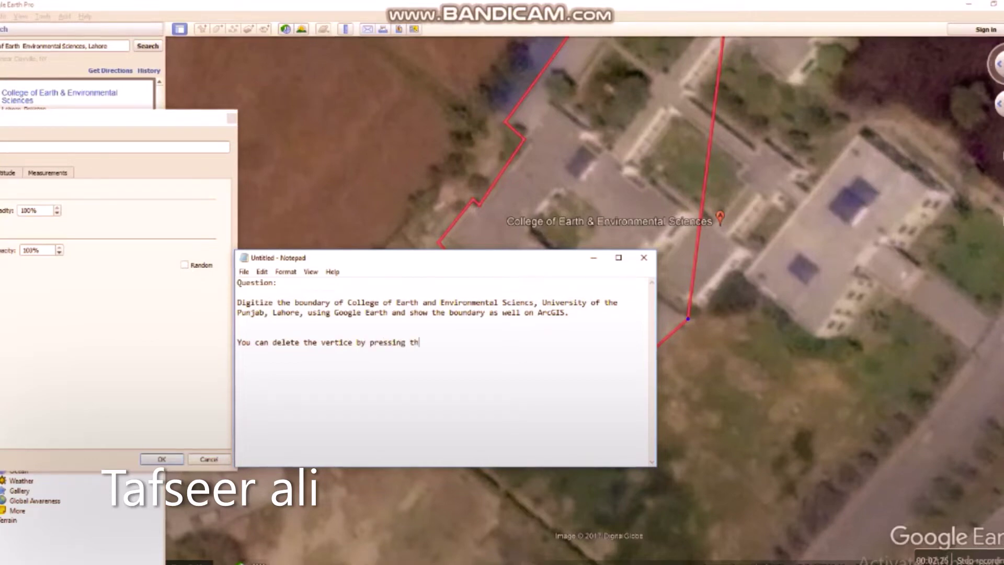
type("e ")
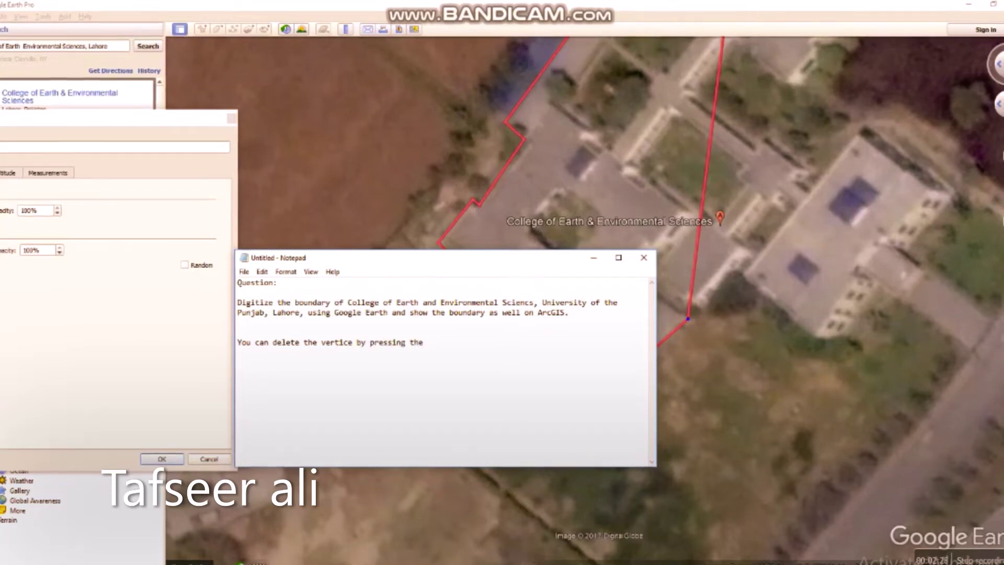
type("\"delete butto")
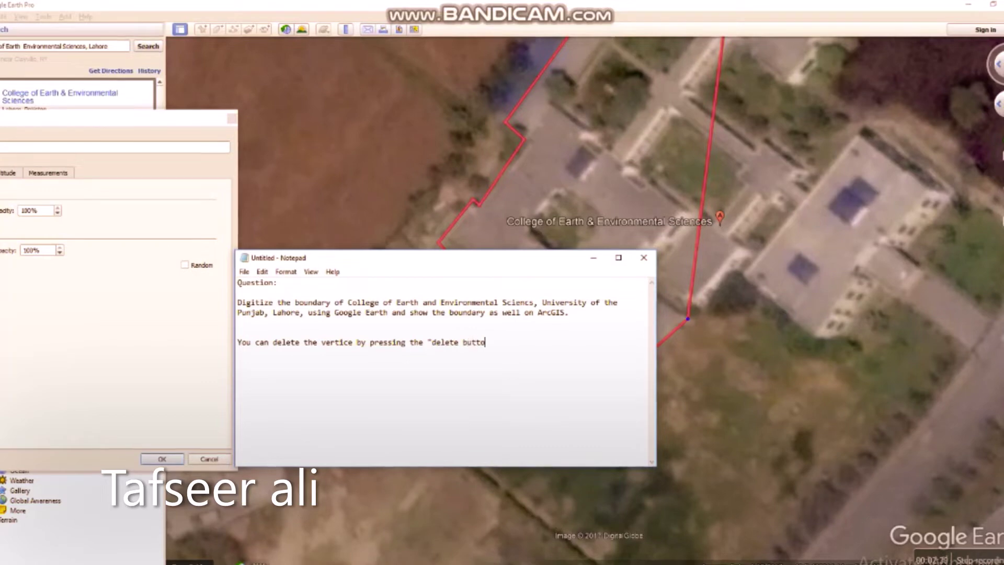
type("n\" a")
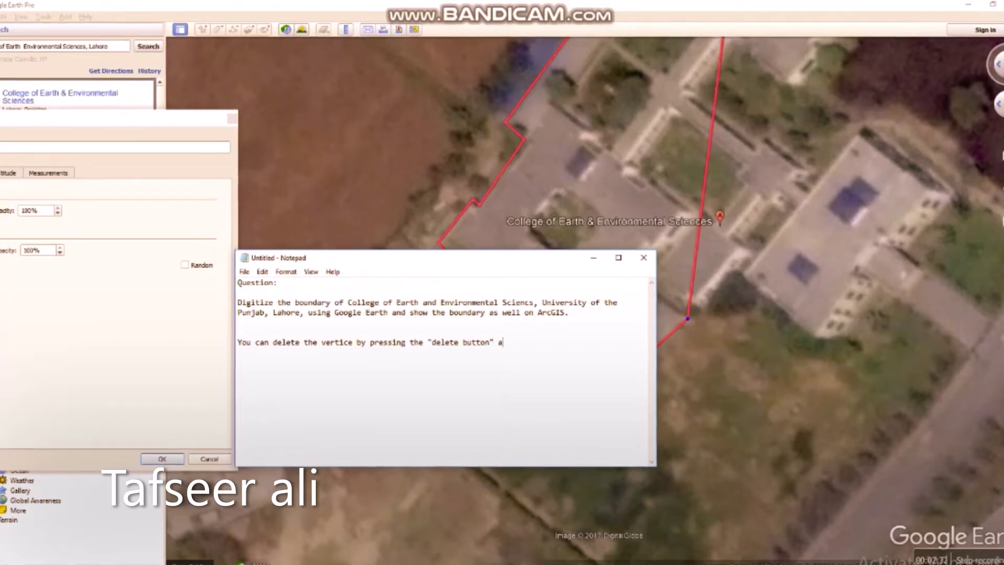
type("vailabe on your key")
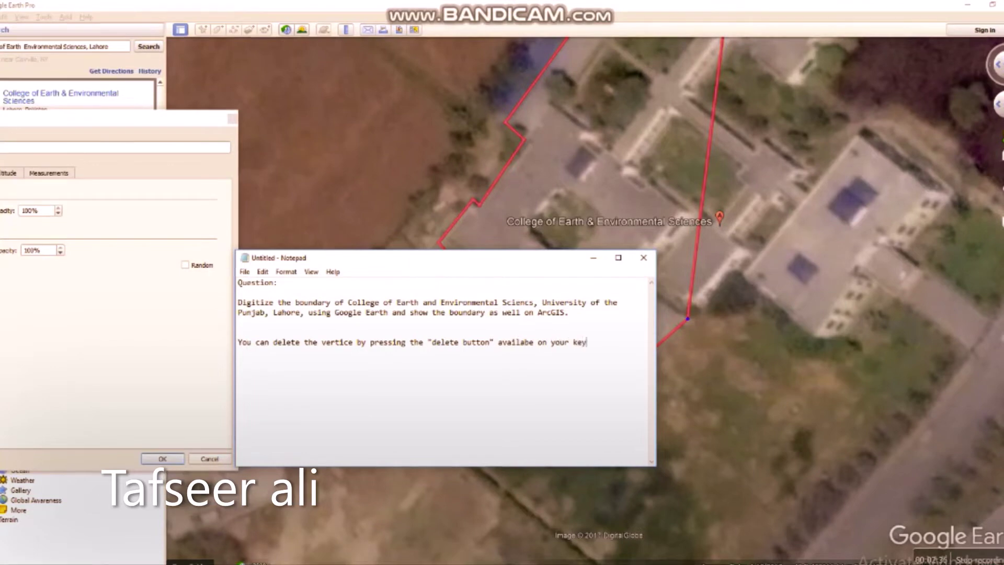
type("board.")
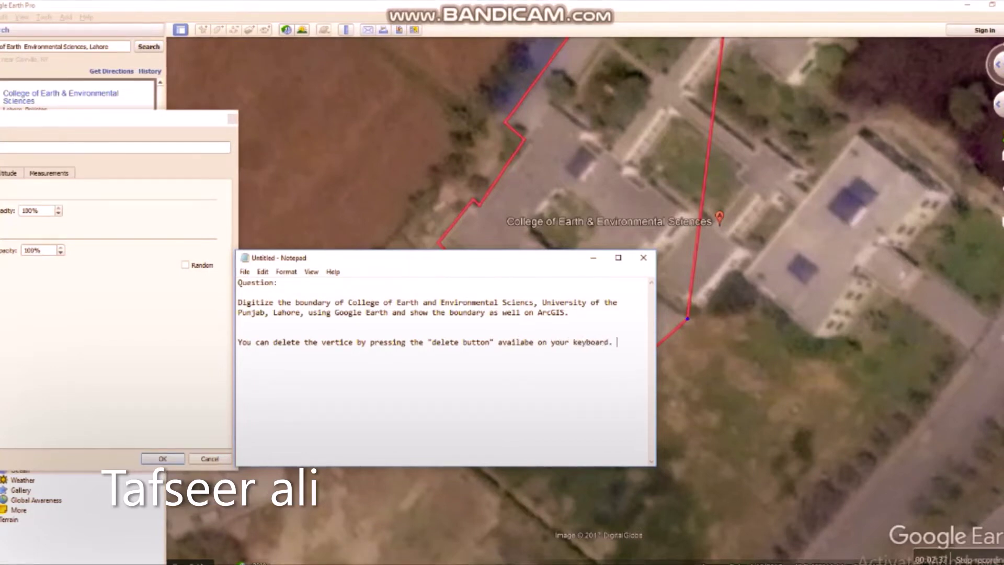
Replace "your" with "computer" before "keyboard" in the note about deleting vertices
key("BackSpace")
key("BackSpace")
key("BackSpace")
key("BackSpace")
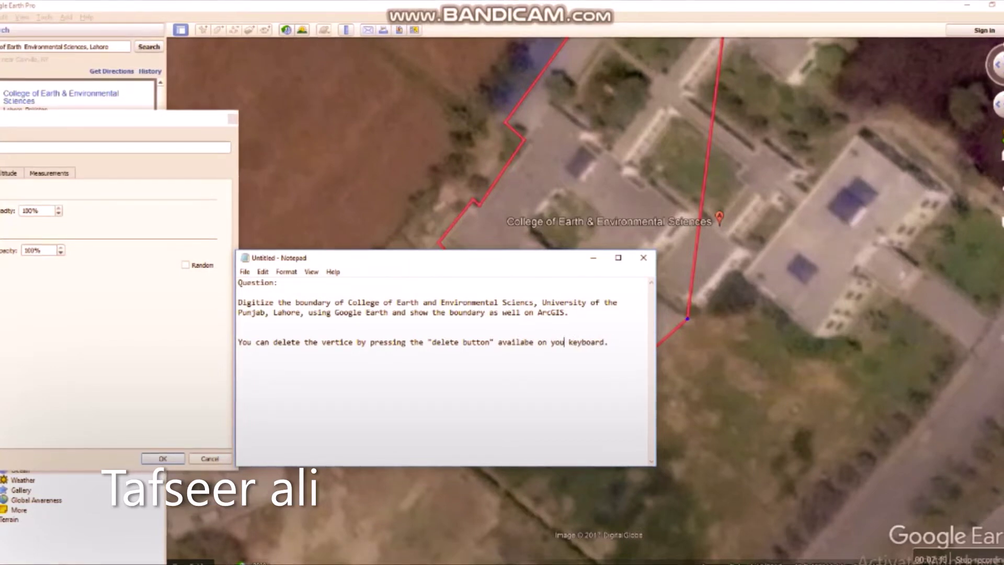
type("computer")
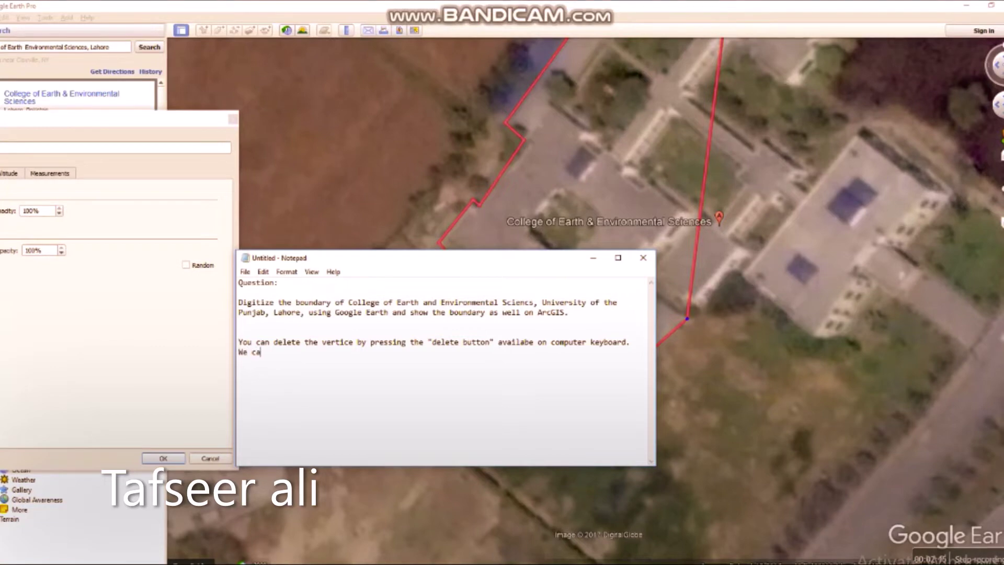
Complete the second vertex-deletion note as "We can also delete the vertice by "right clicking"." and leave a blank line below it
type(" also delete")
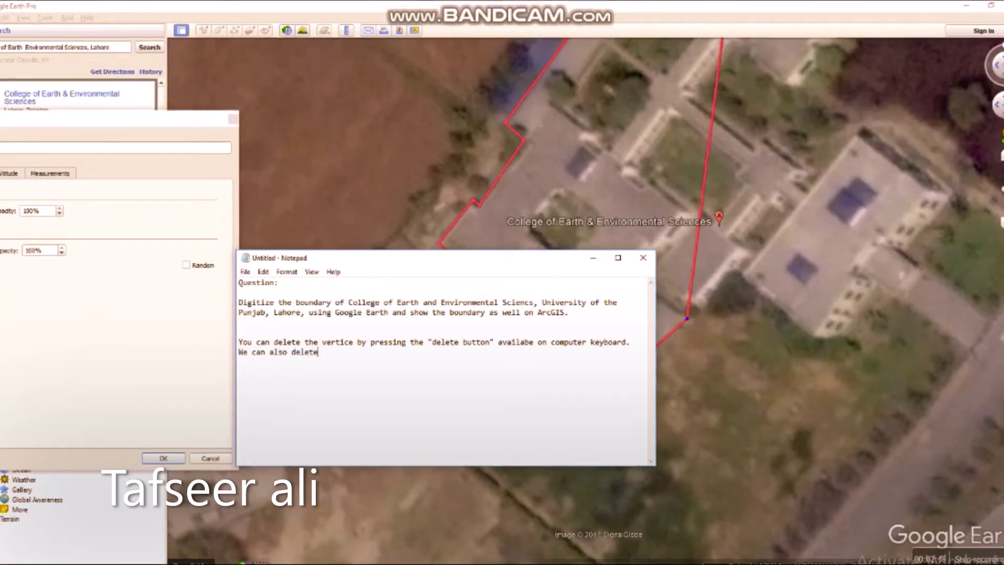
type(" the vertice by")
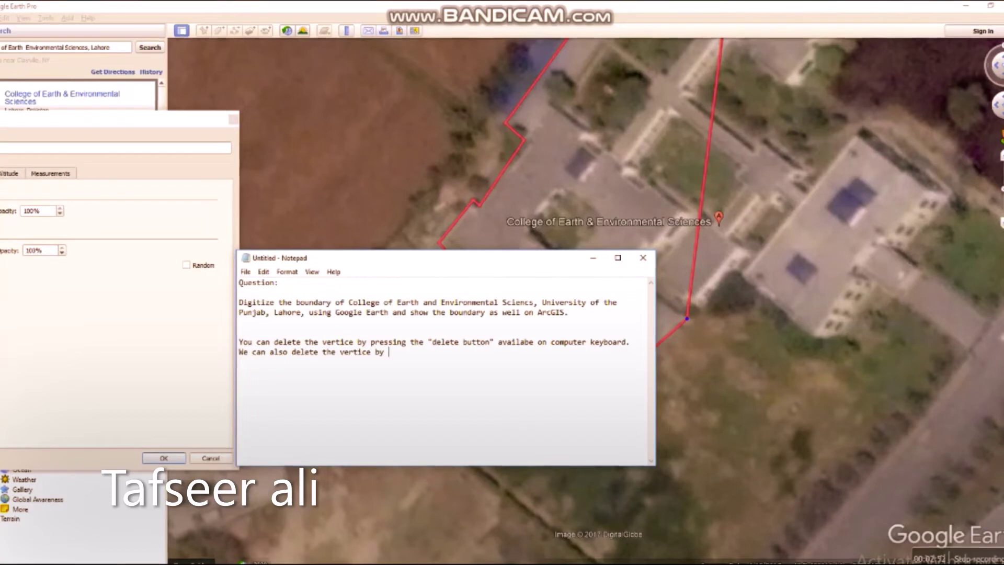
type(" cli")
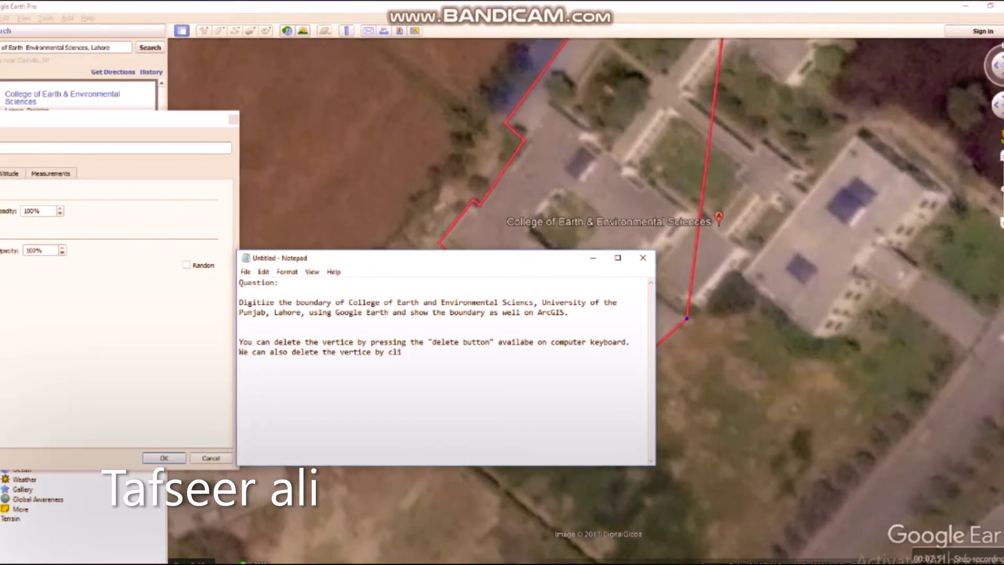
key("BackSpace")
key("BackSpace")
key("BackSpace")
type("\"")
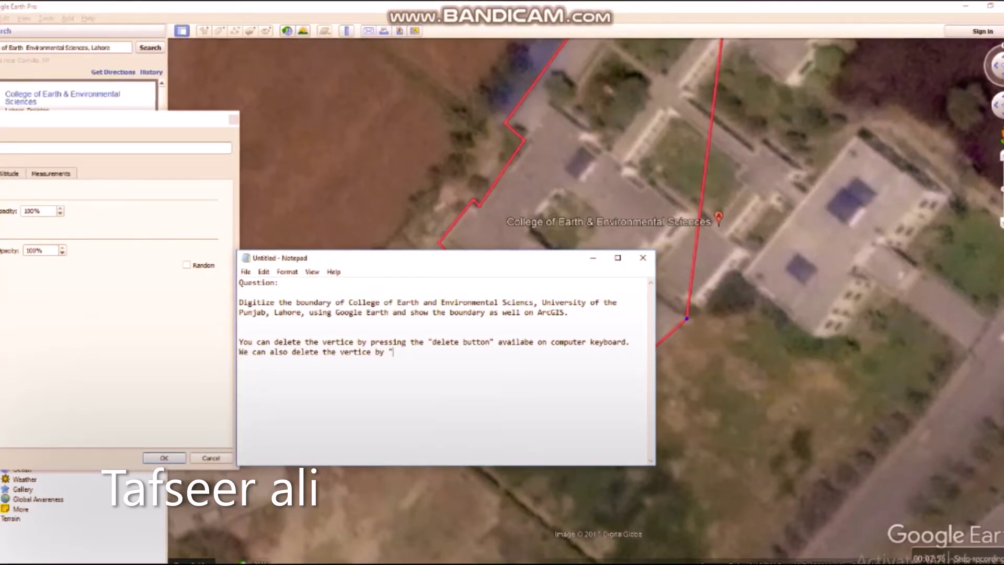
type("right cliking")
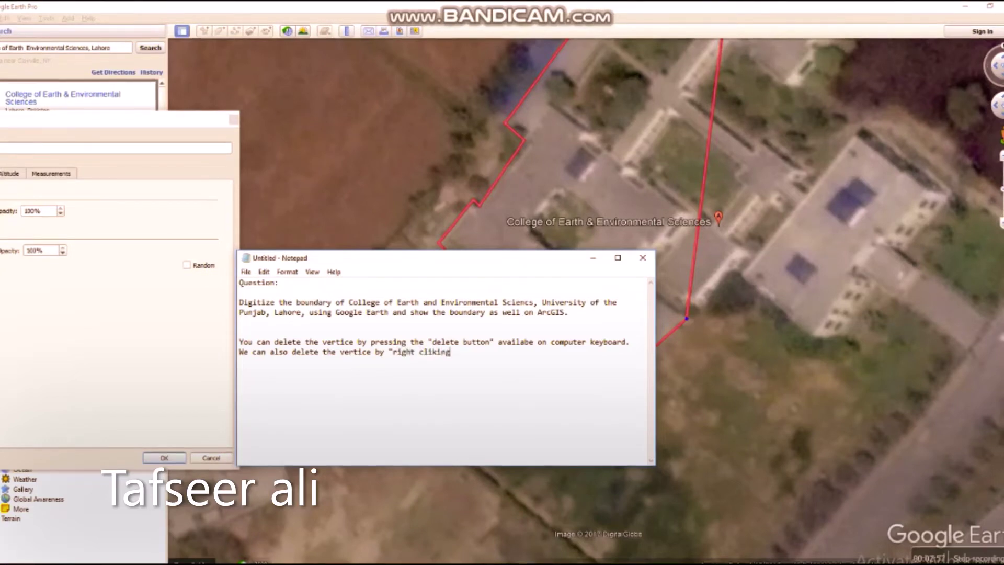
type("\"")
key("BackSpace")
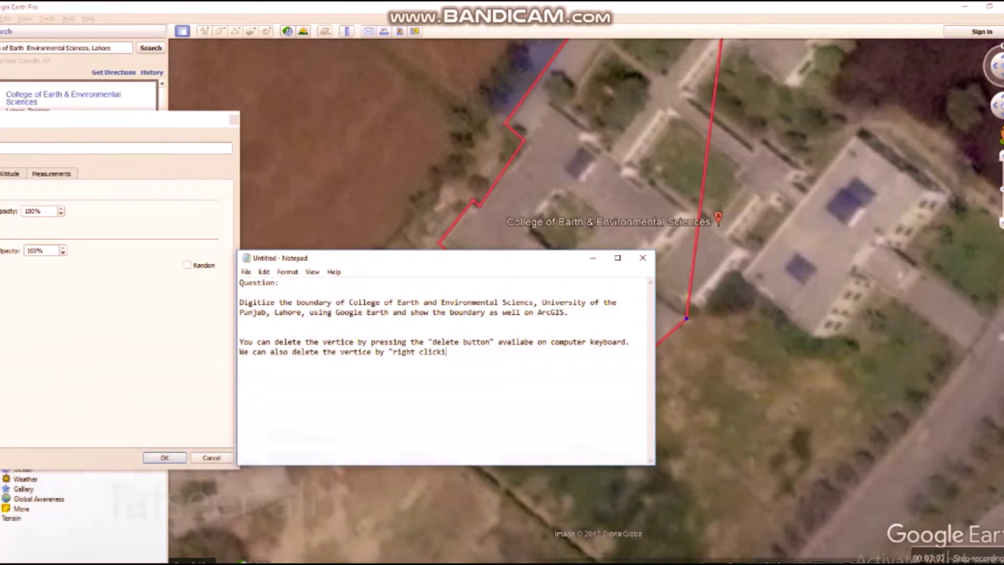
type("king. \":")
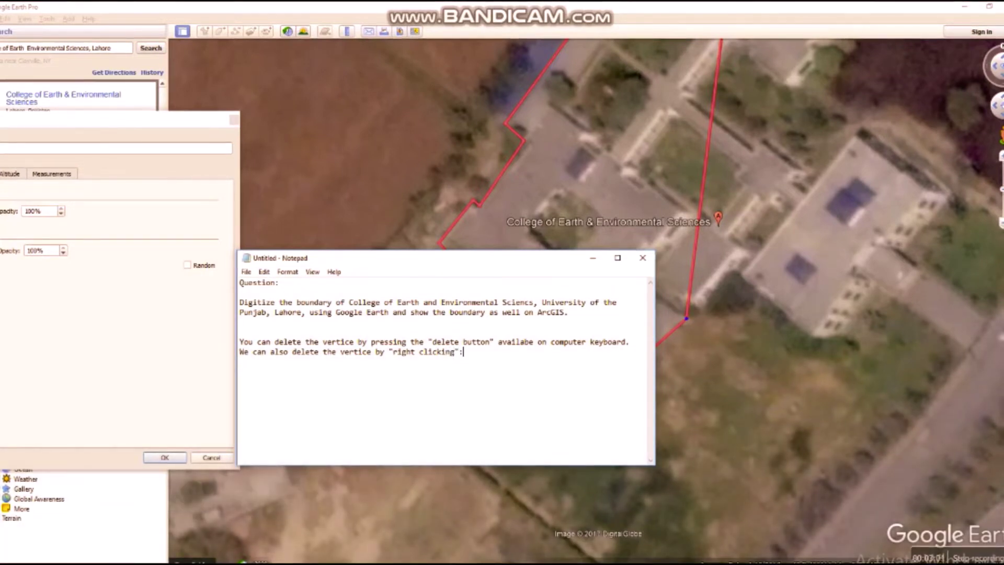
key("Return")
key("Return")
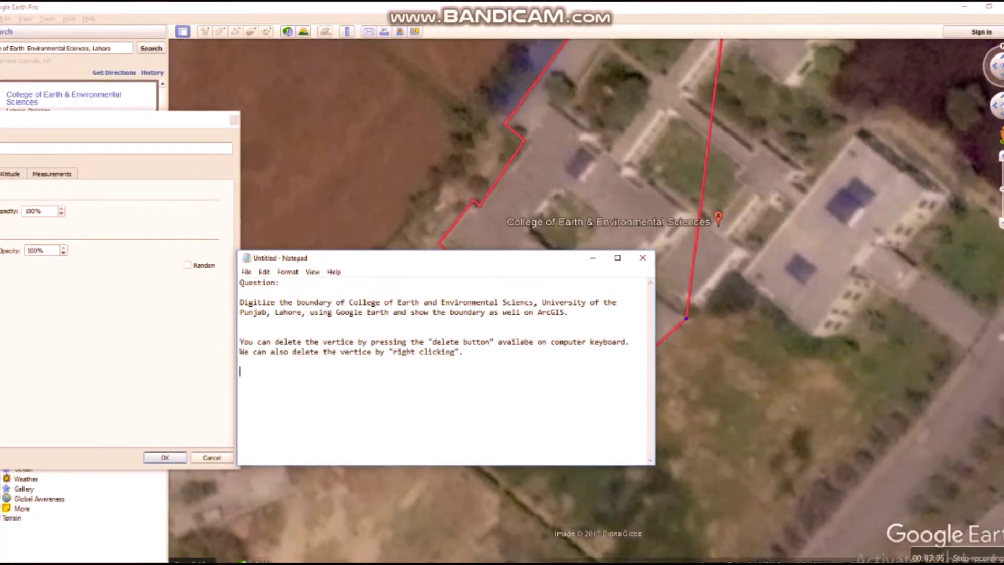
Add the note "You all know the last point is shown in blue color." below the deletion notes
type("You all kno")
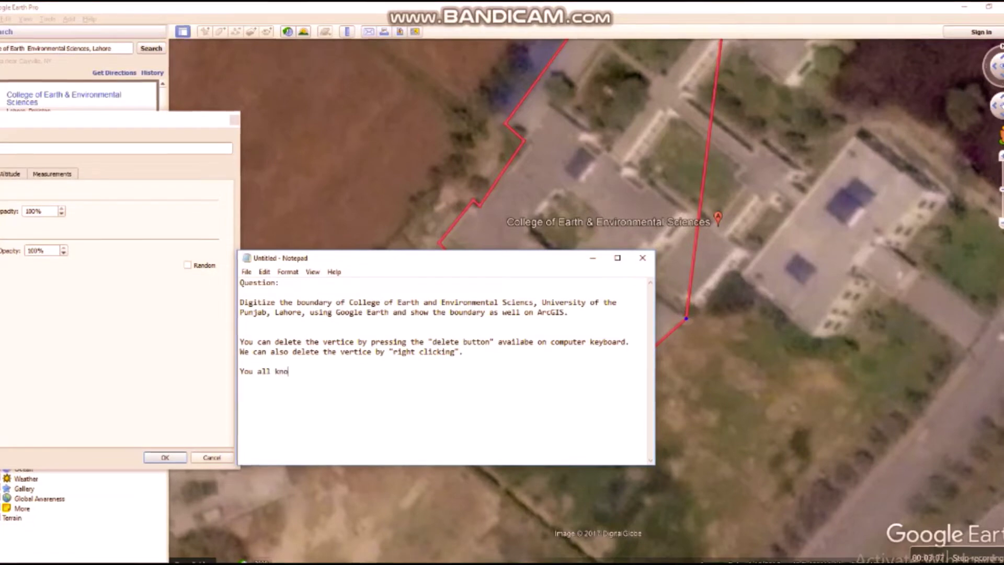
type("w the last p")
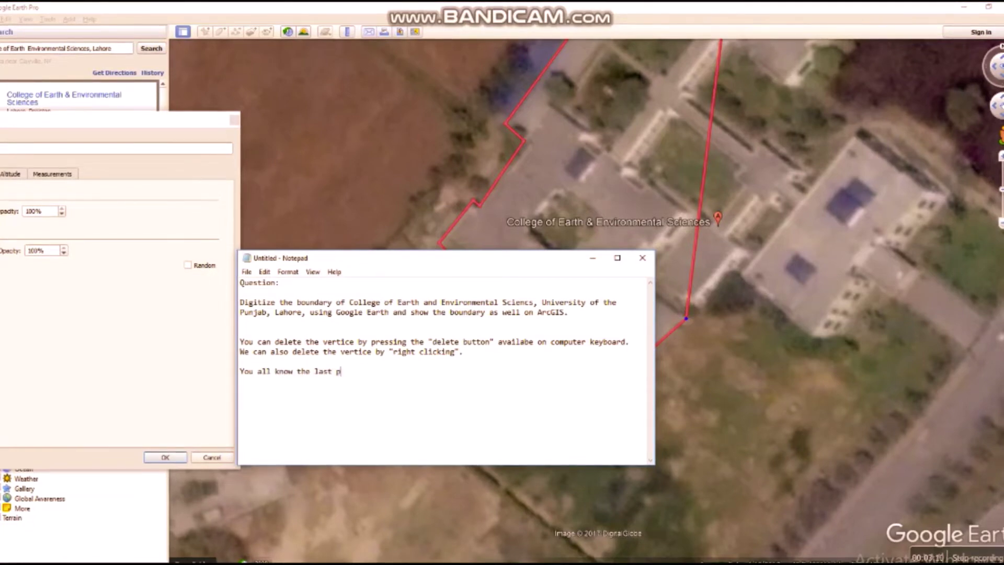
type("oint if")
key("BackSpace")
type("s ")
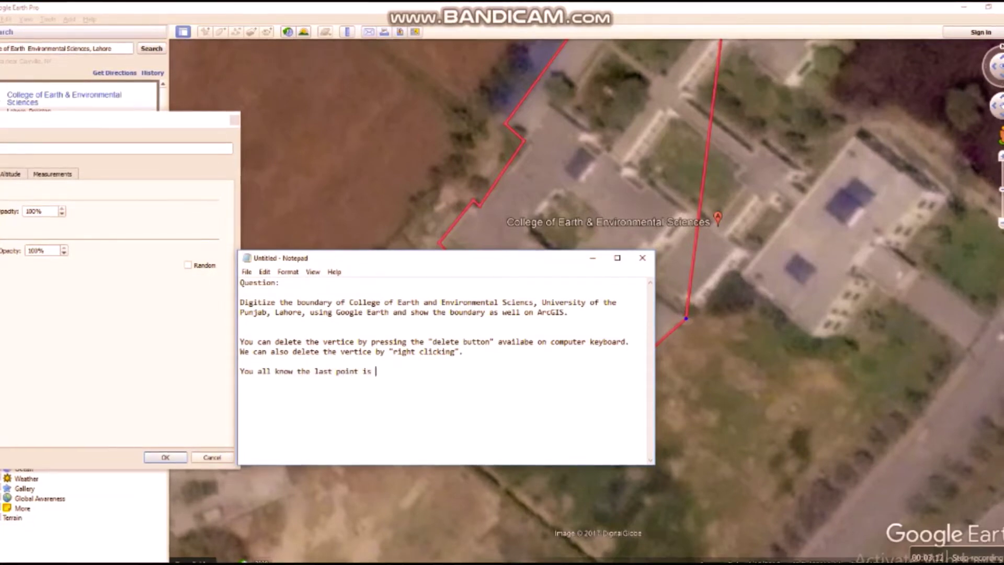
type("shown in ")
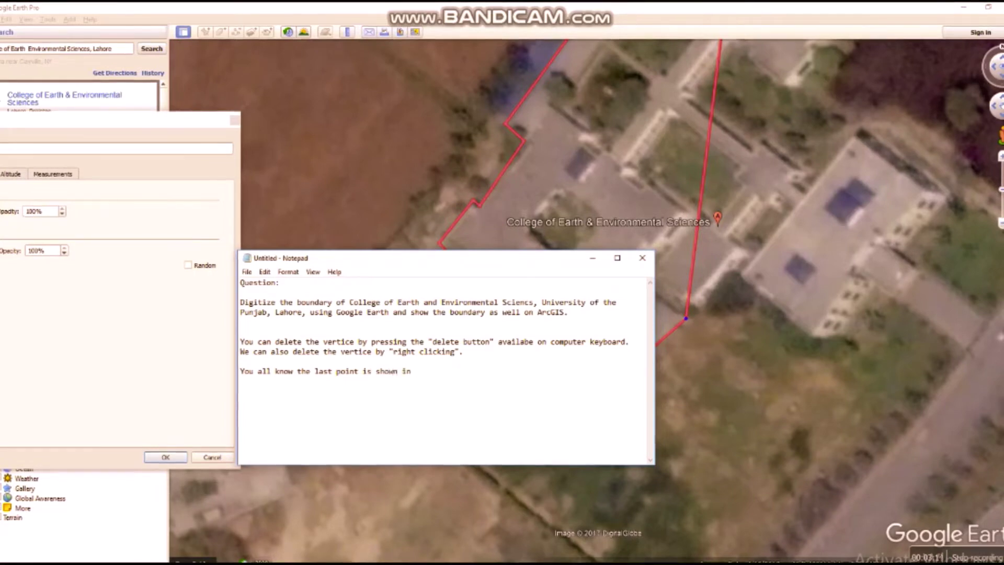
type("blue color.")
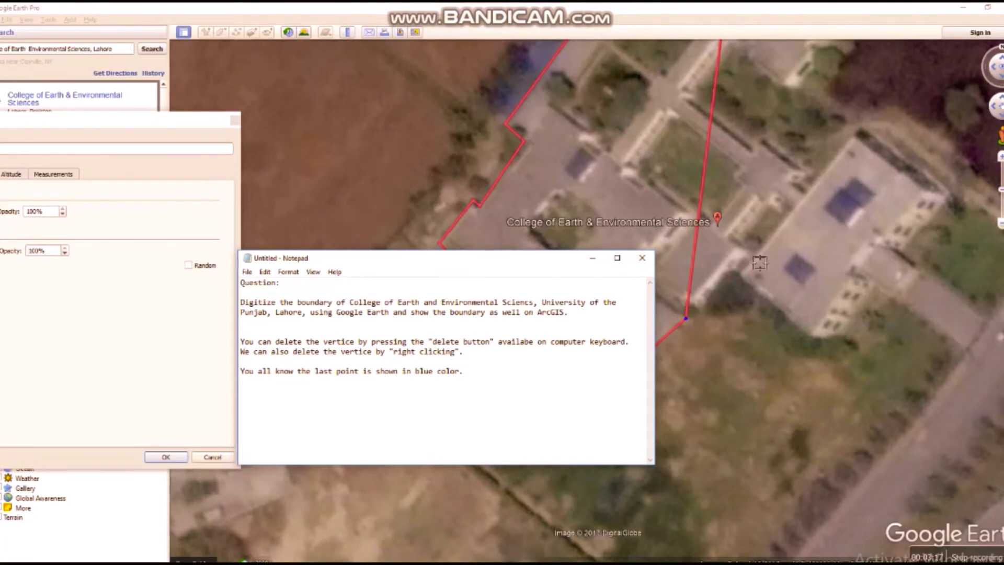
Switch back to Google Earth and extend the boundary along the southeastern block's southwest side and around its entrance porch
left_click(737, 272)
left_click(735, 269)
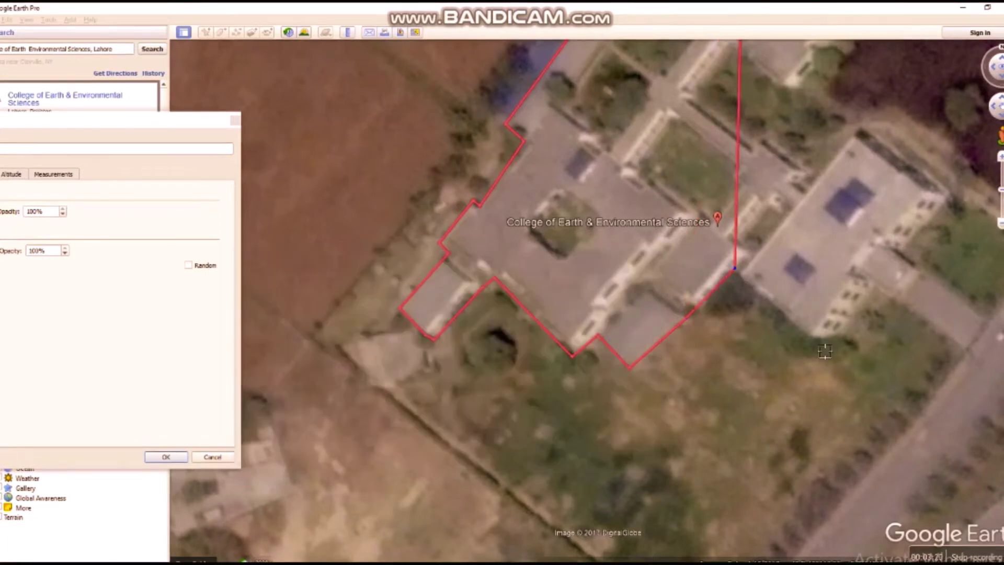
left_click(815, 340)
left_click(841, 334)
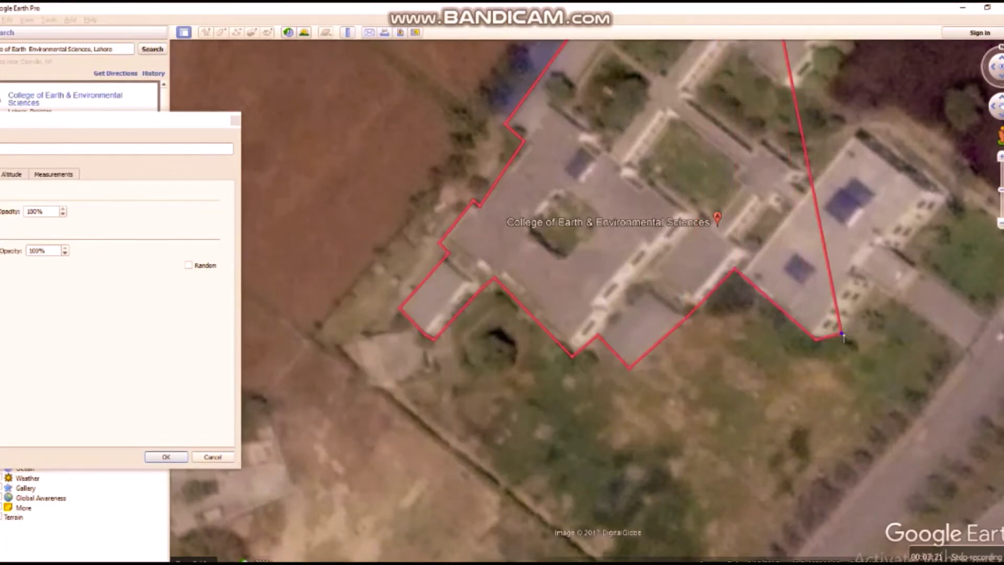
left_click(877, 287)
left_click(894, 297)
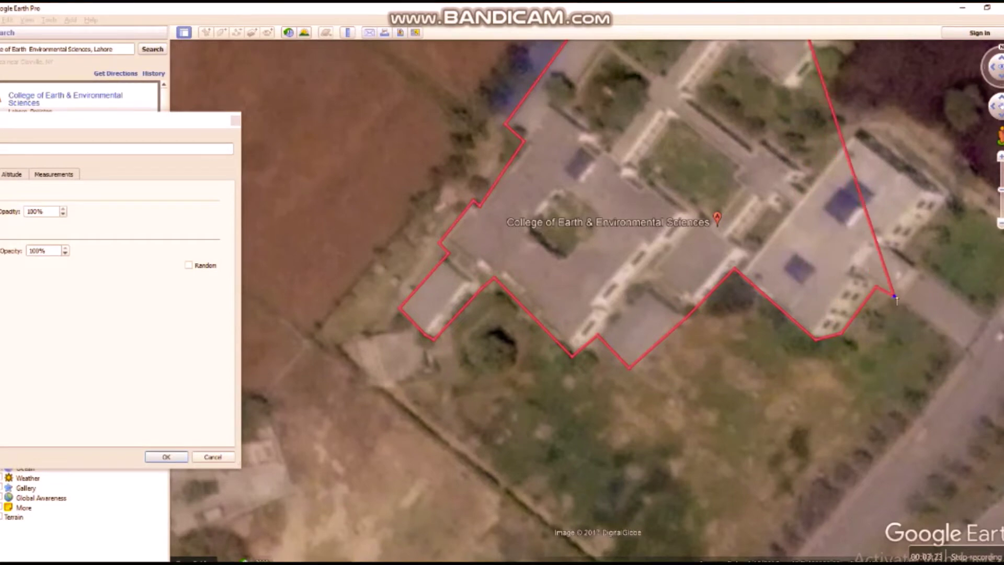
left_click(921, 276)
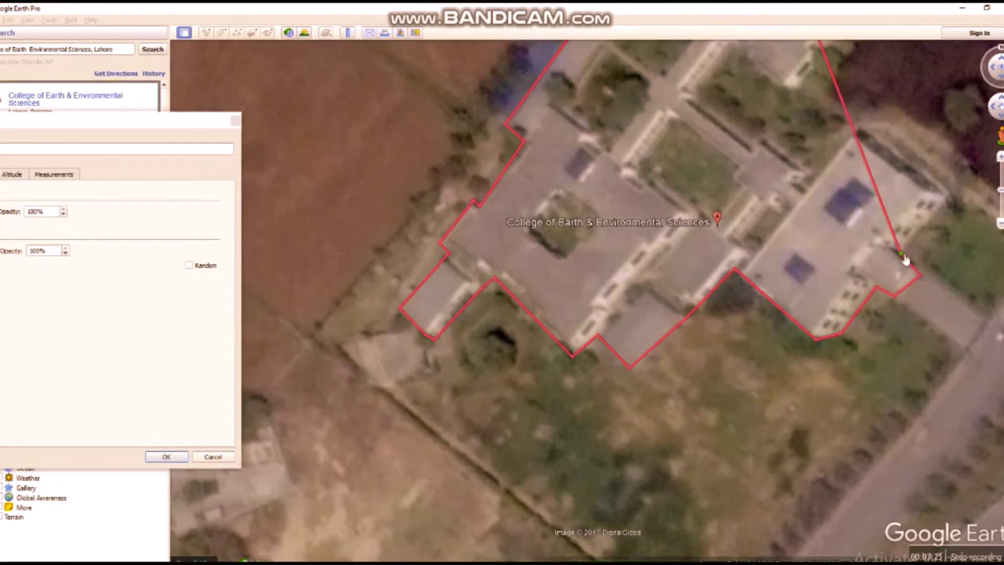
Trace the boundary around the southeastern block's eastern and northern corners, down its northwest side and onto the adjoining walkway's edge
left_click(949, 197)
left_click(864, 124)
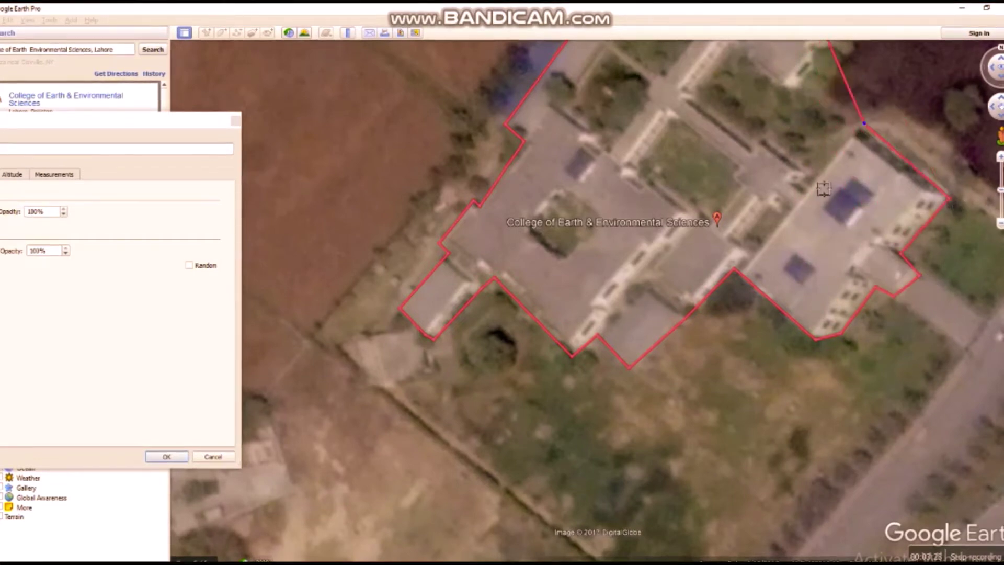
left_click(814, 179)
left_click(769, 140)
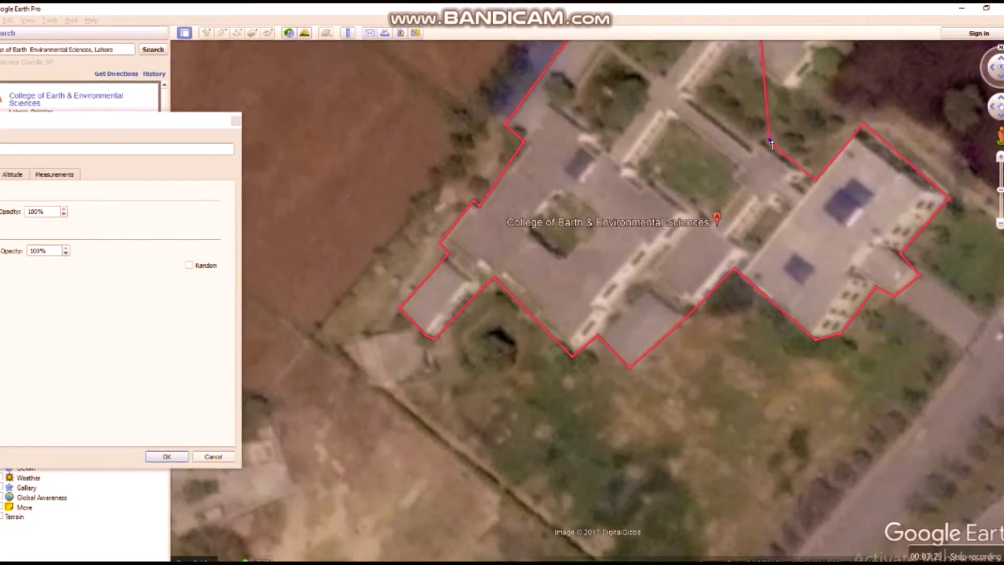
Extend the boundary around the garden's western corner and along the northern block's southwest and southeast sides to its eastern corner
scroll(646, 387, "down", 3)
scroll(730, 150, "up", 2)
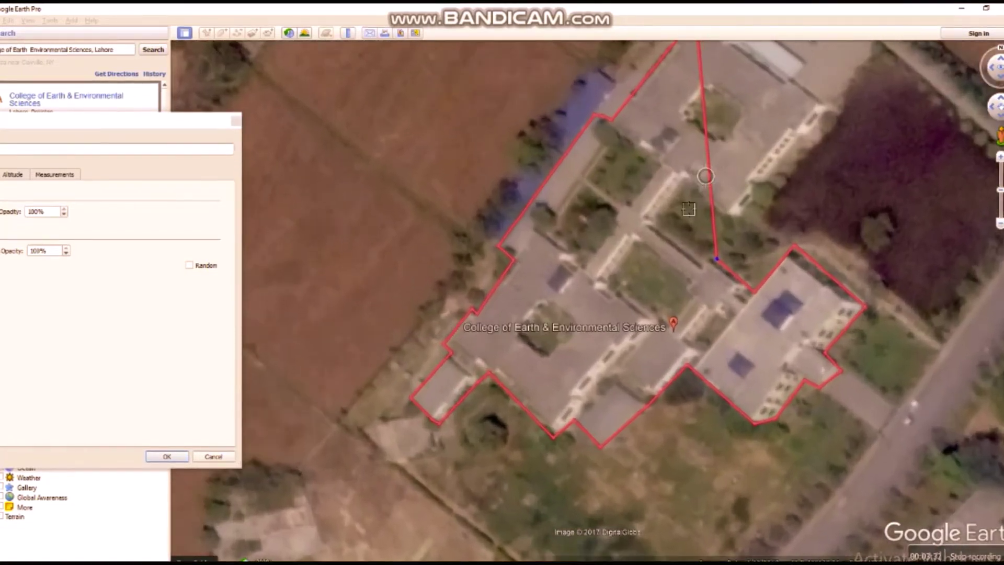
left_click(660, 229)
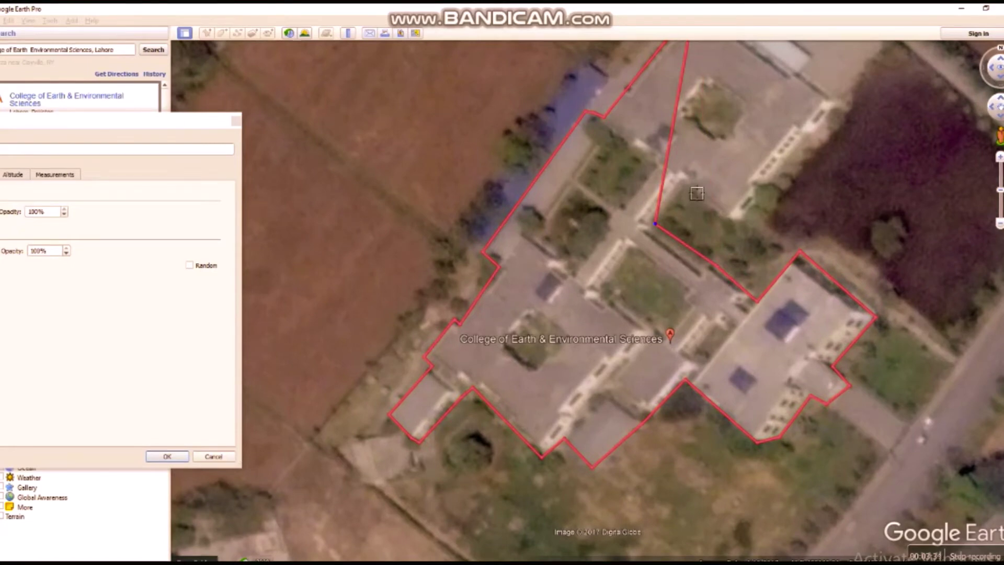
left_click_drag(661, 229, 658, 221)
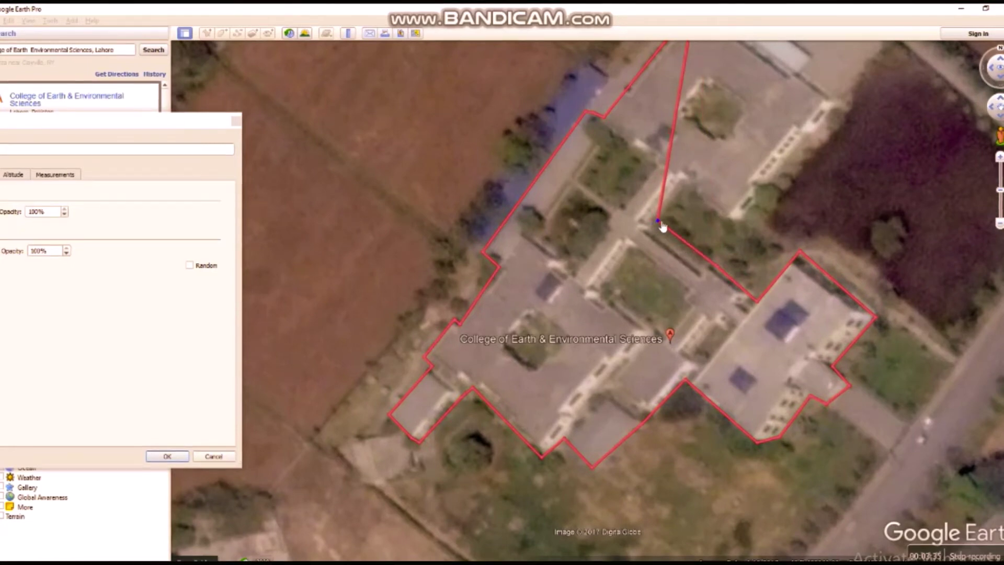
left_click(689, 185)
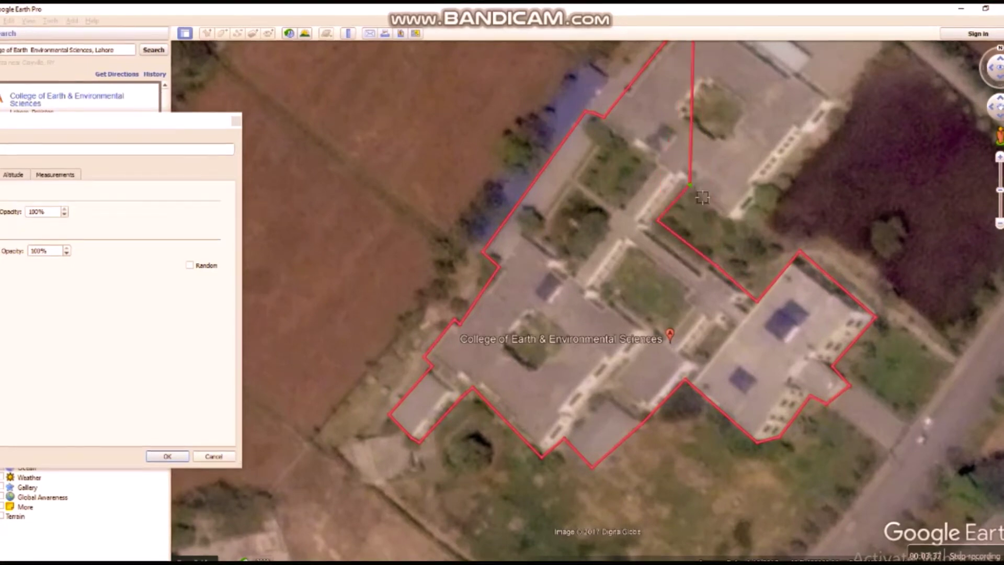
left_click(732, 220)
left_click(840, 108)
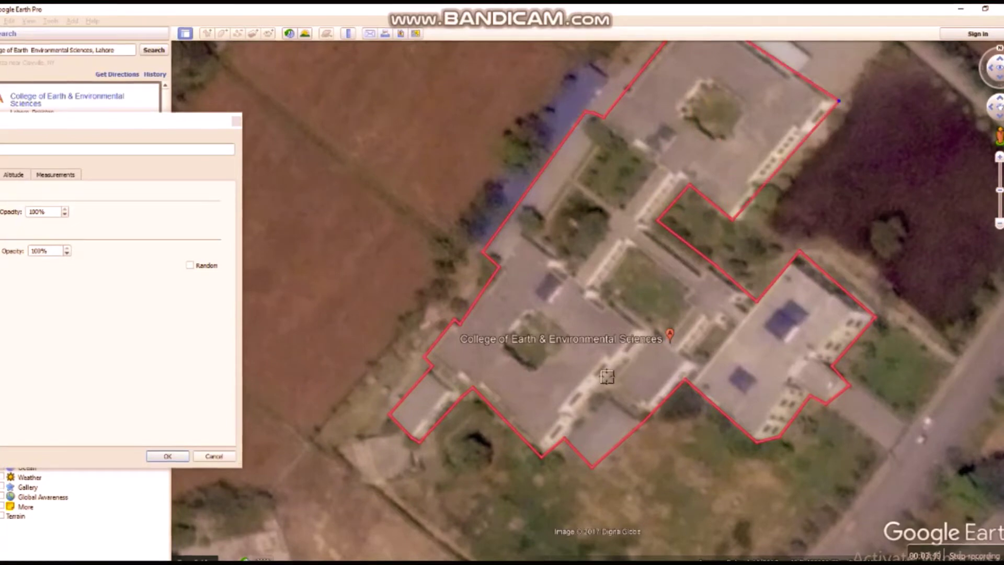
Trace the boundary around the white-roofed structure on the northern block's northeast side and finish it at the block's northern corner
scroll(836, 53, "down", 2)
scroll(835, 53, "up", 3)
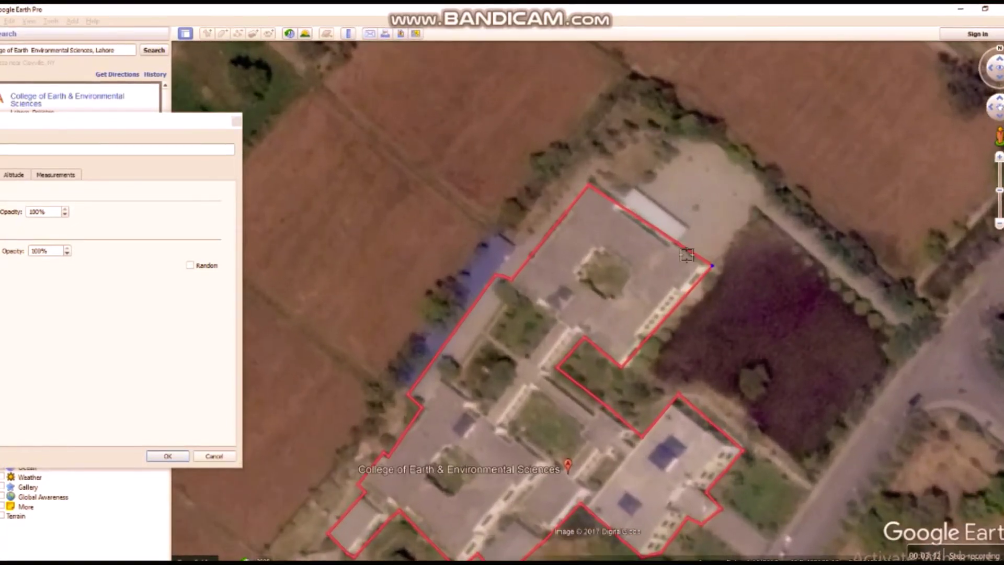
left_click(689, 227)
left_click(634, 186)
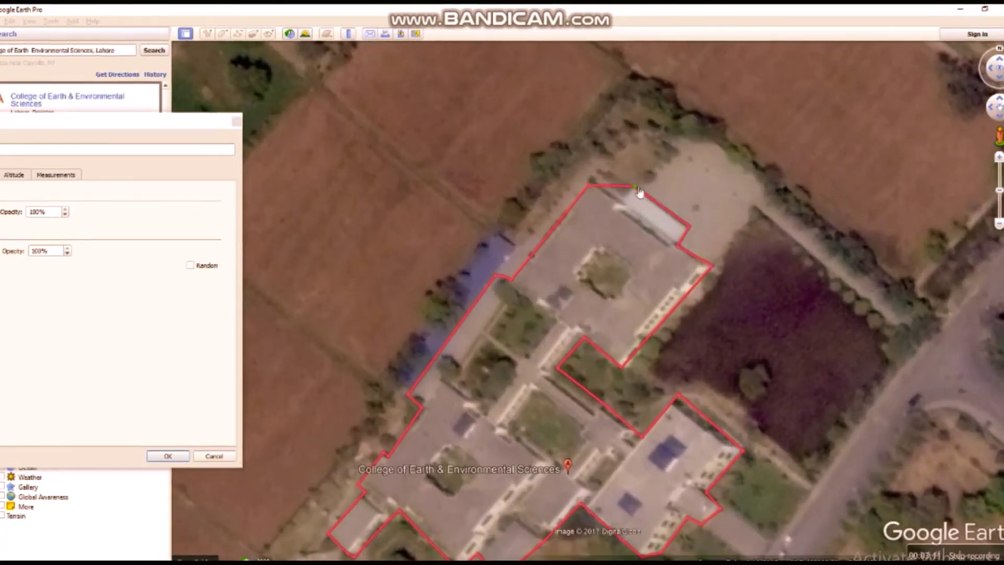
left_click(589, 182)
left_click_drag(592, 183, 596, 181)
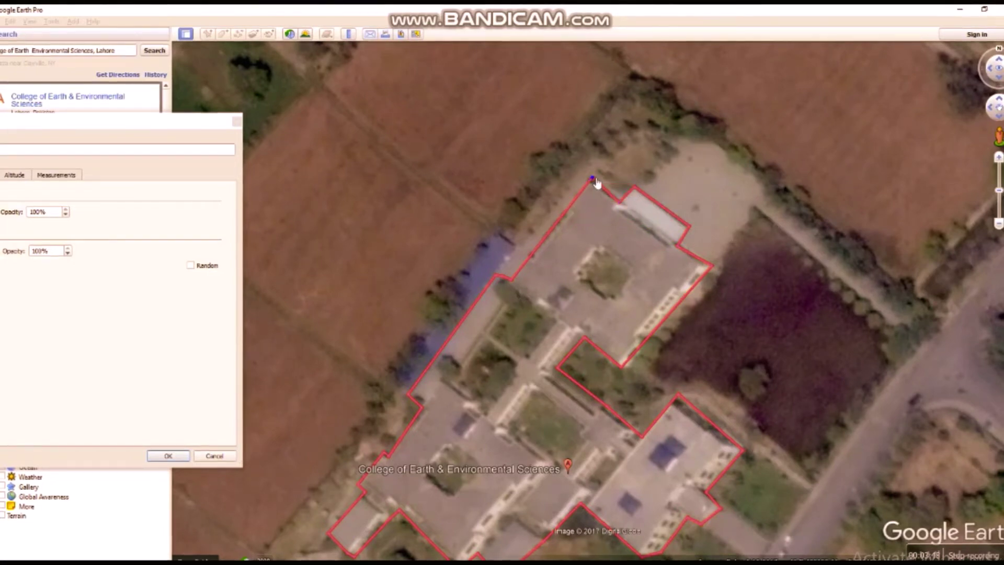
Adjust the boundary vertices at the notch on the northwest side, where the walkway meets the northern block
scroll(596, 183, "down", 3)
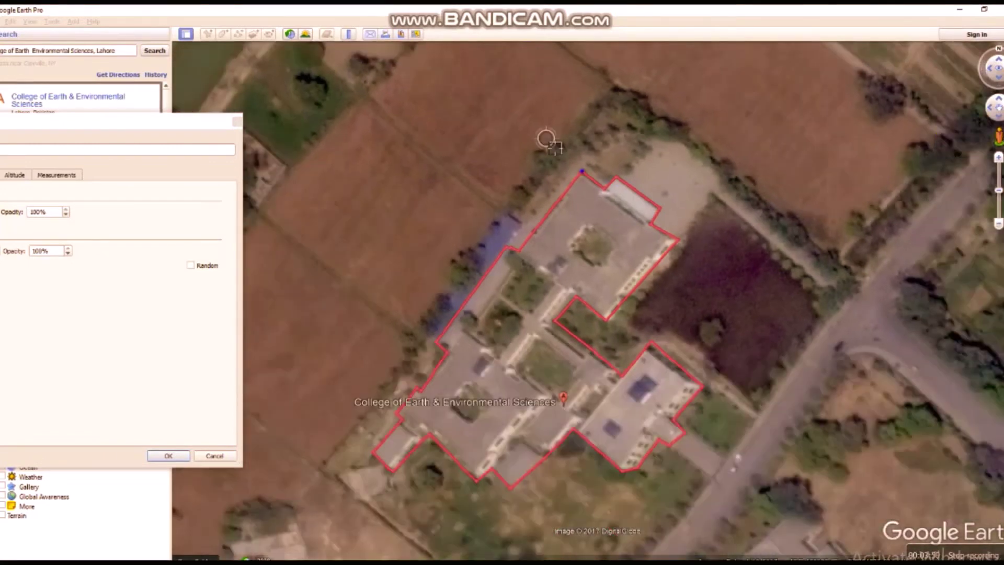
scroll(508, 293, "up", 1)
scroll(508, 293, "up", 2)
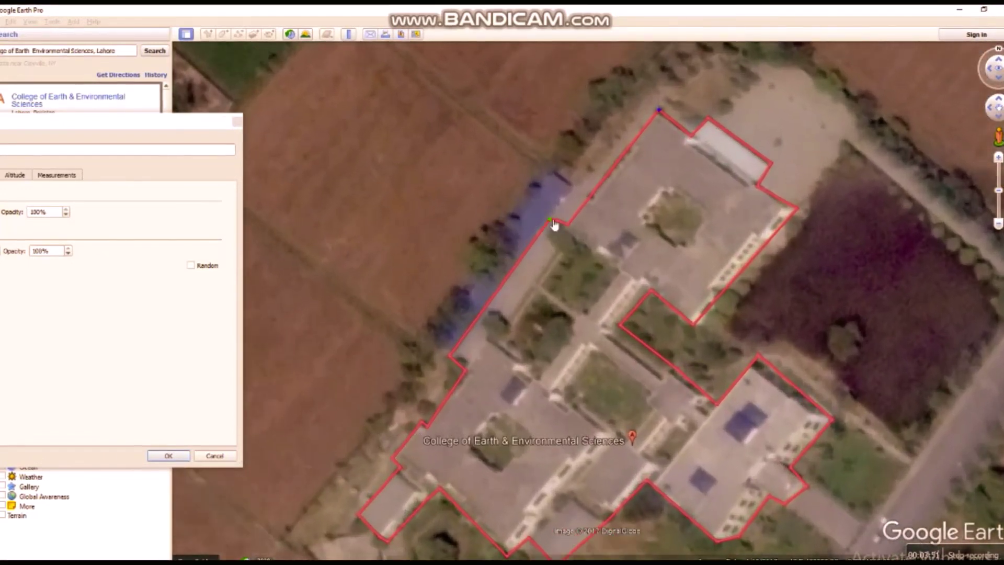
left_click_drag(557, 218, 565, 220)
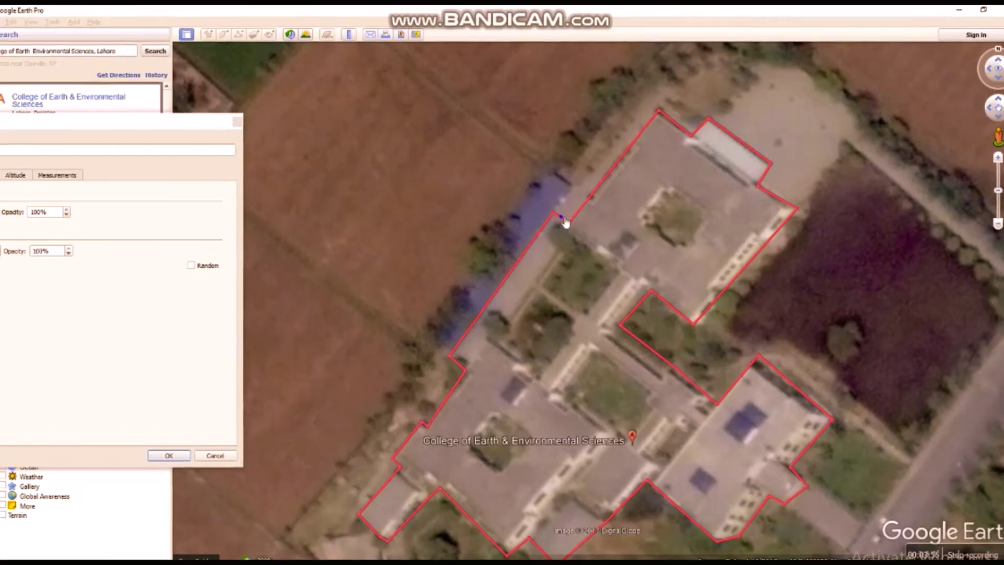
Adjust the vertices at the southeastern porch's southern corner and at the small paved structure's southern corner to fit the imagery
scroll(497, 162, "down", 5)
scroll(518, 330, "up", 2)
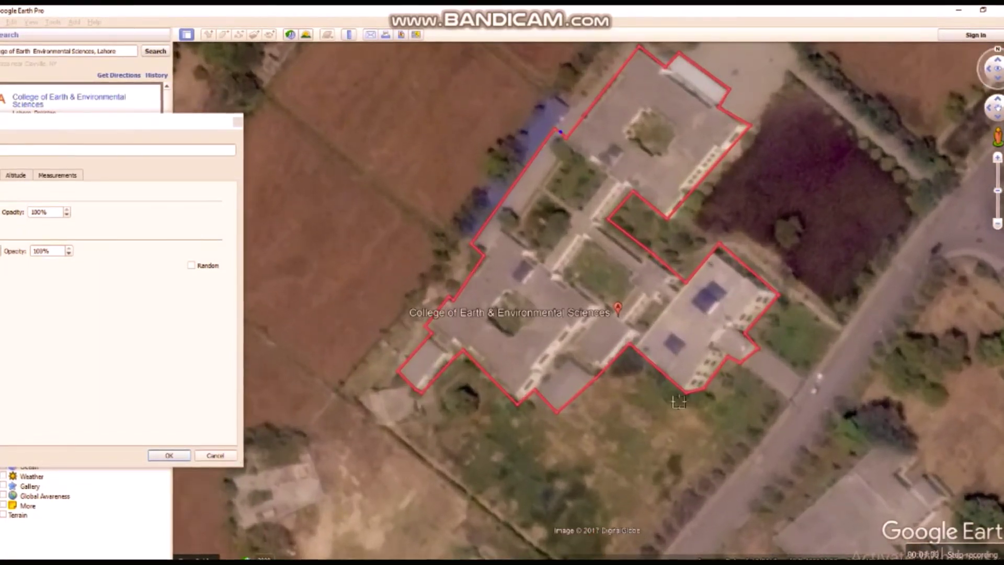
left_click_drag(743, 371, 749, 372)
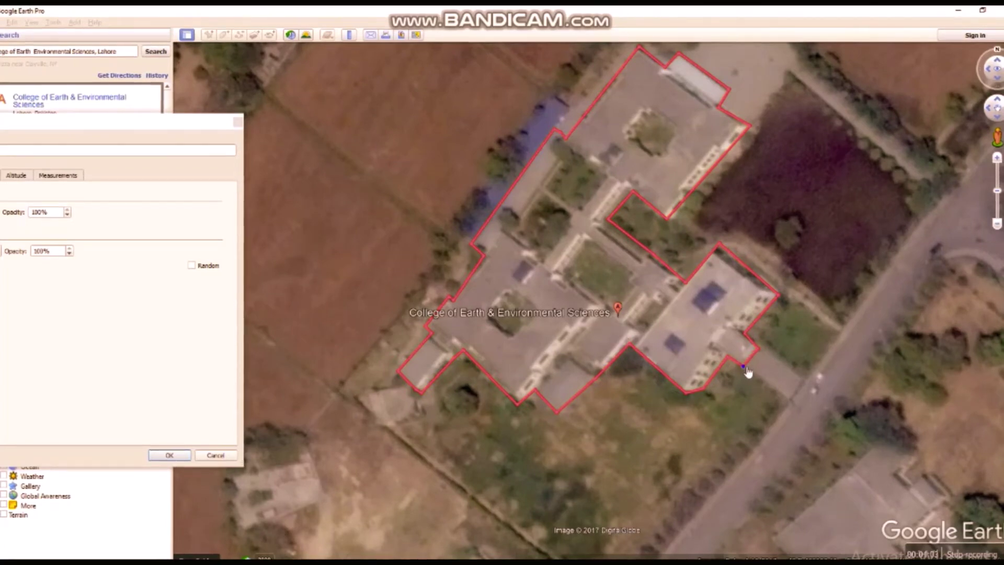
left_click_drag(557, 413, 570, 422)
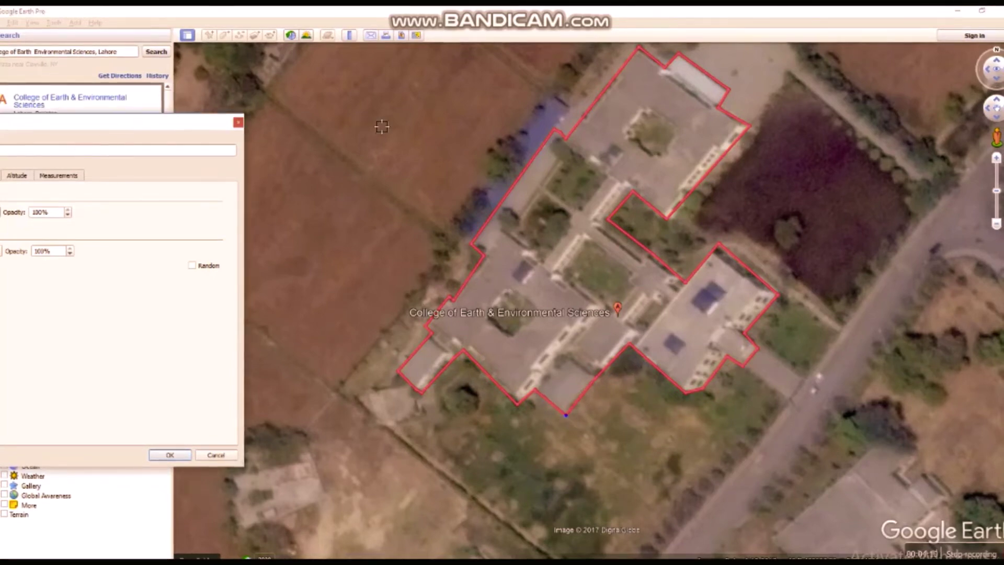
Name the new polygon "College of Earth and Environmental Sciences, P.U, Lahore." and accept its properties
left_click_drag(160, 126, 455, 127)
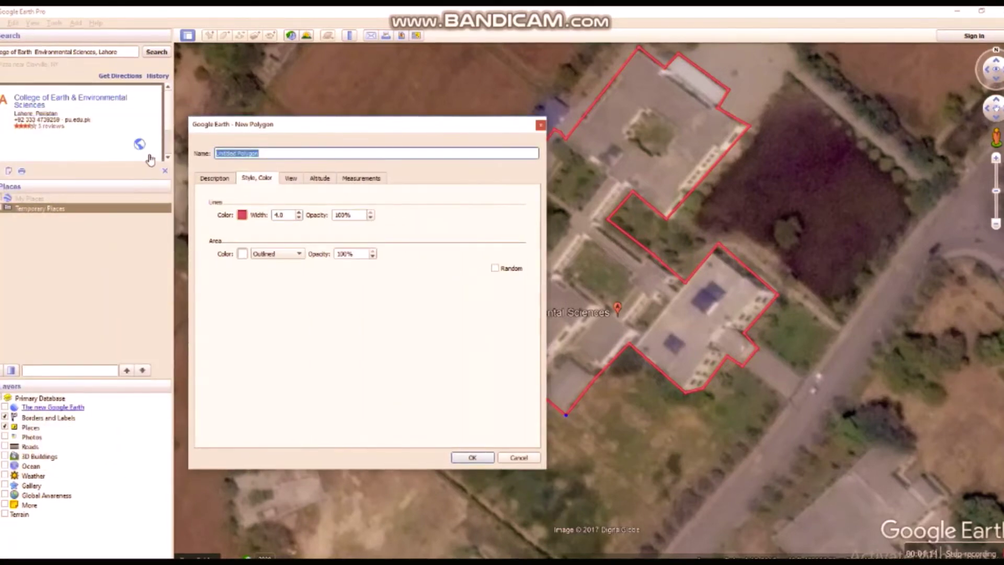
type("Co")
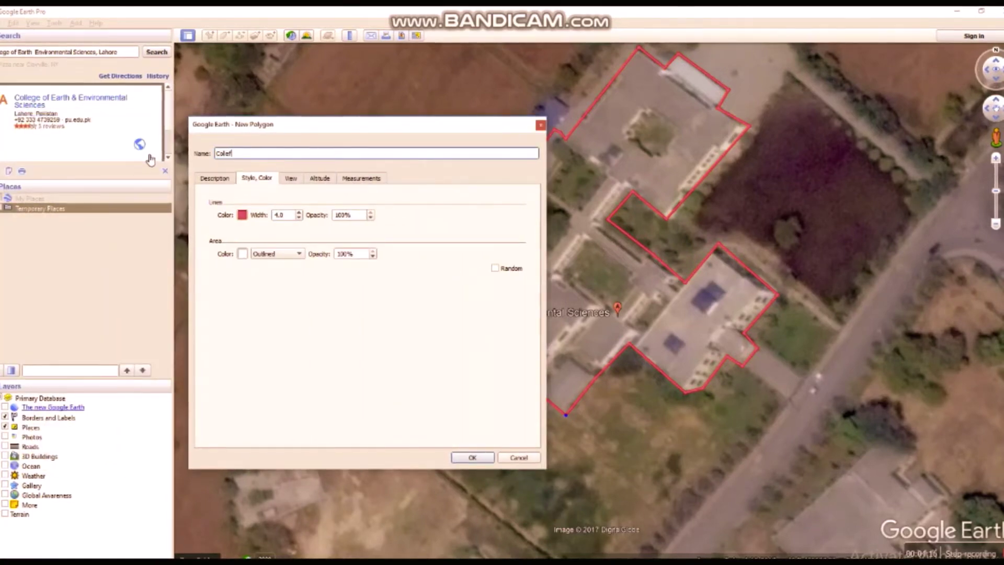
type("llege of E")
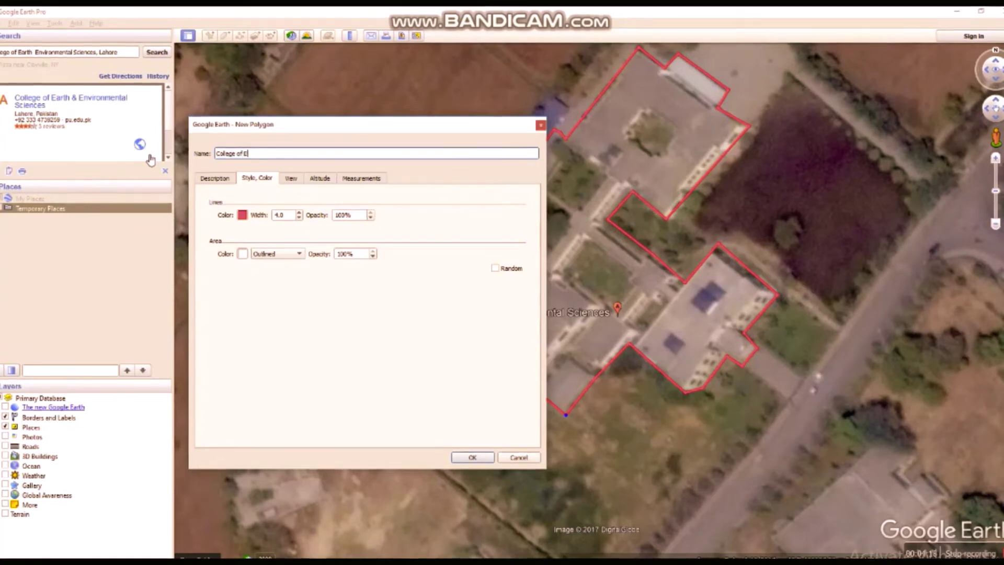
type("arth and En")
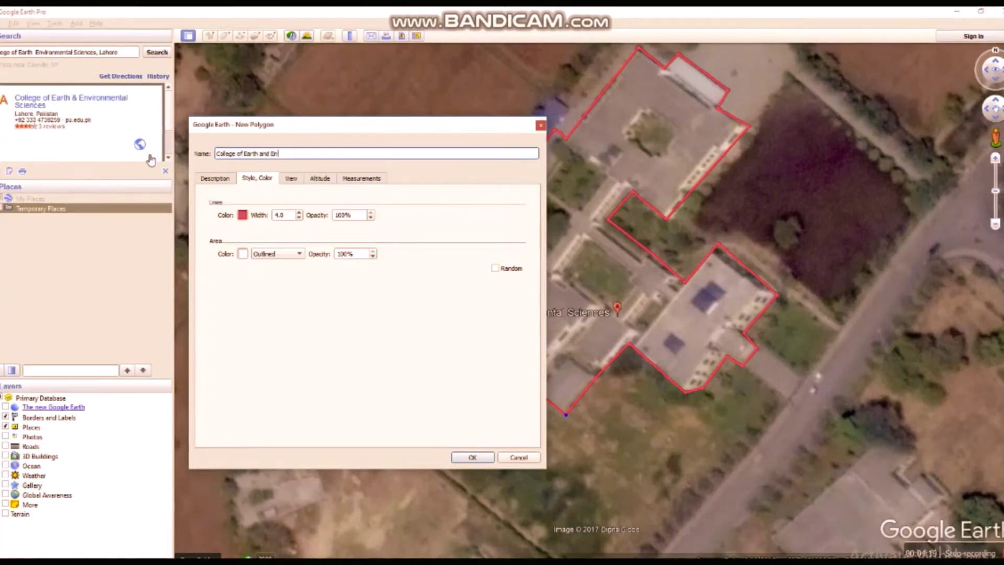
type("viron")
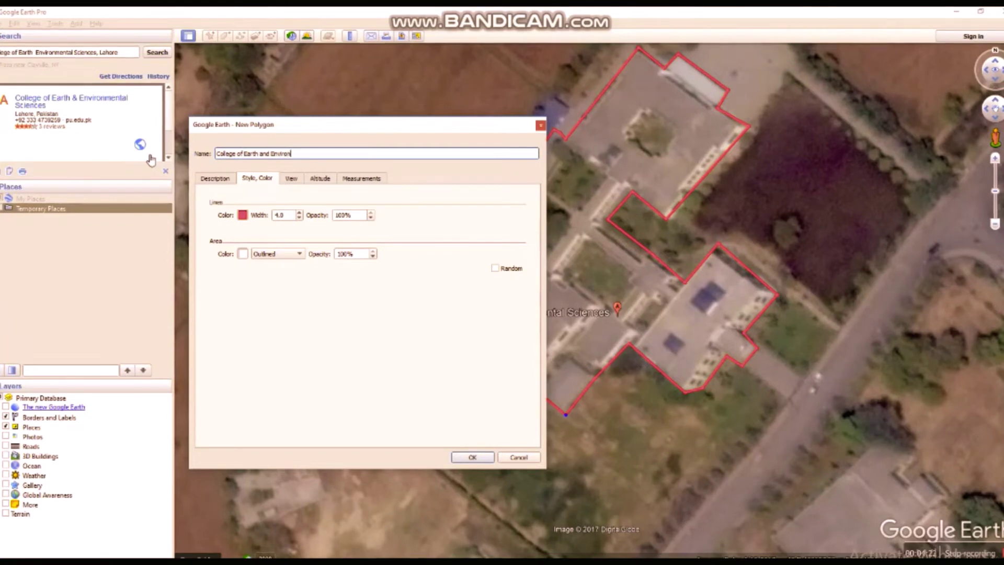
type("mental Scienc")
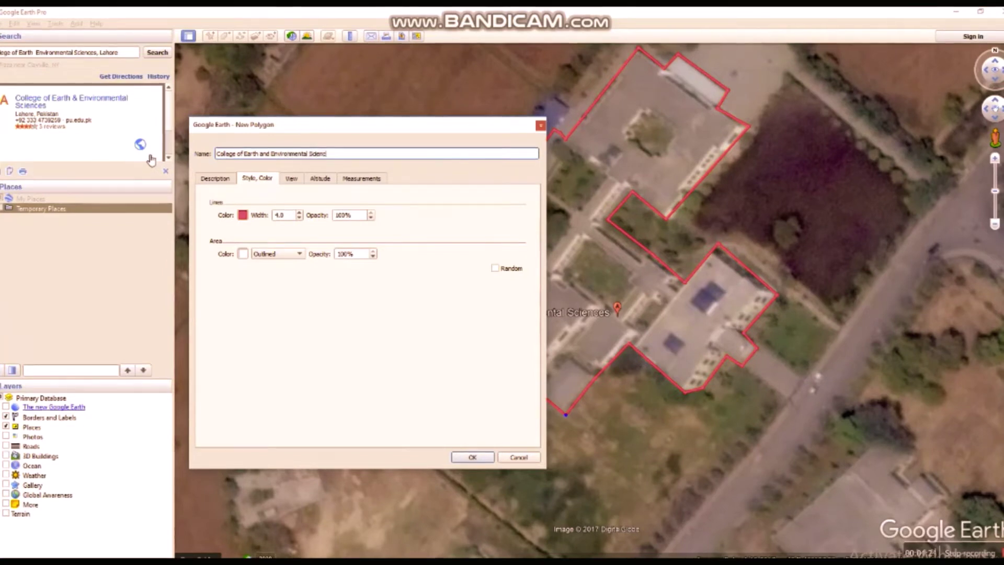
type("es, ")
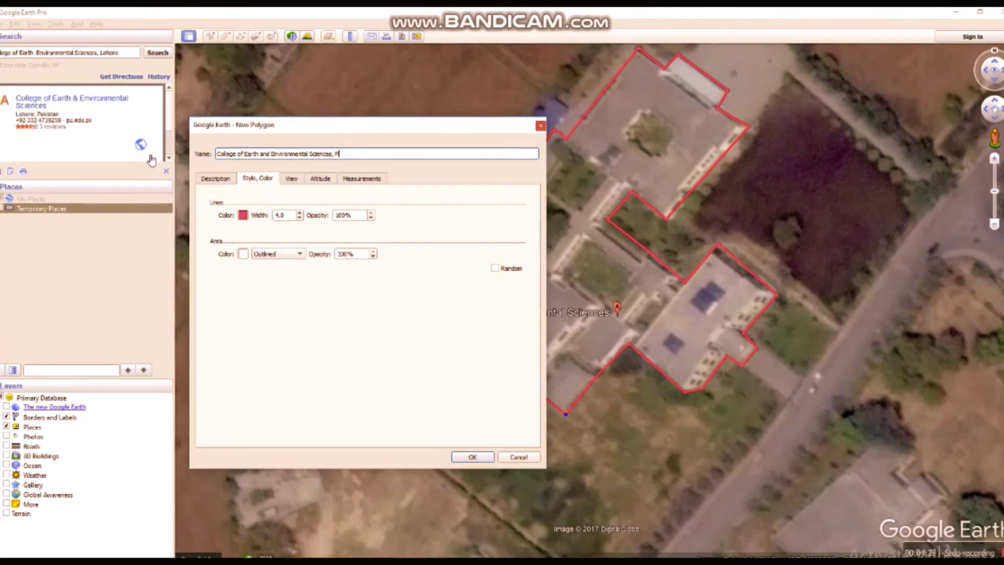
type("P.U,")
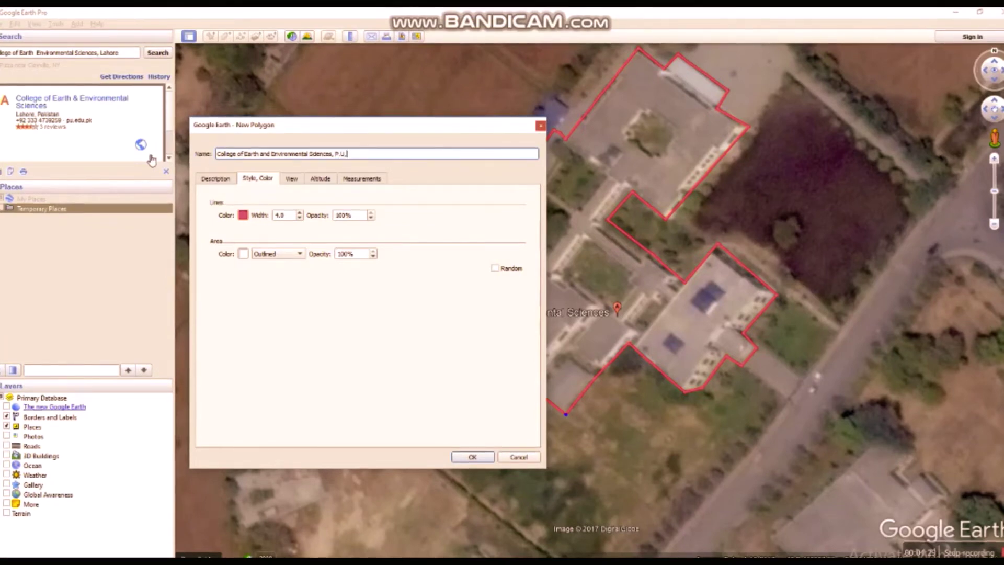
type(" Lahor")
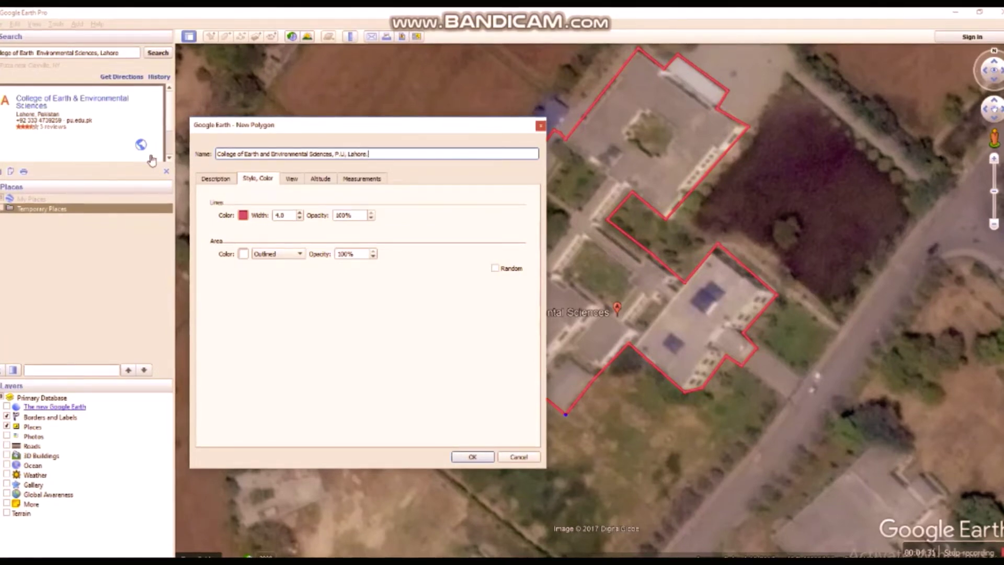
type("e.")
left_click(472, 456)
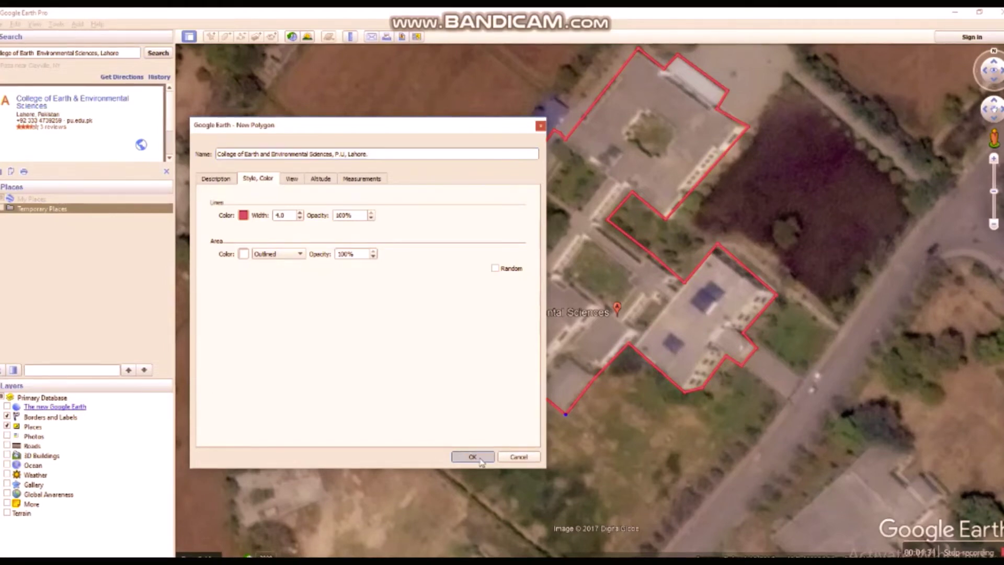
Save the college polygon as a KMZ file named "CEES PU Lahore." in the Documents folder
scroll(397, 218, "down", 3)
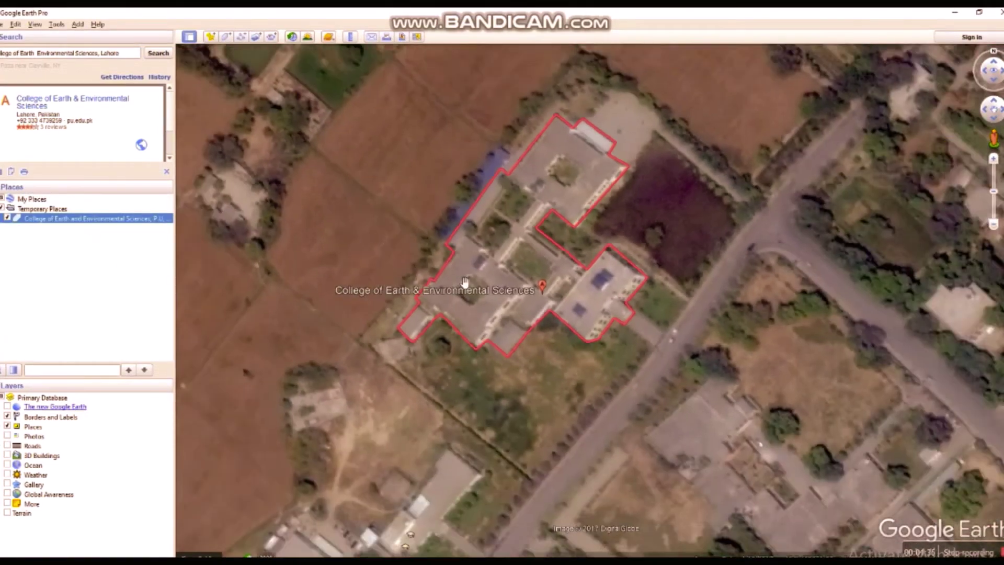
left_click_drag(634, 246, 675, 256)
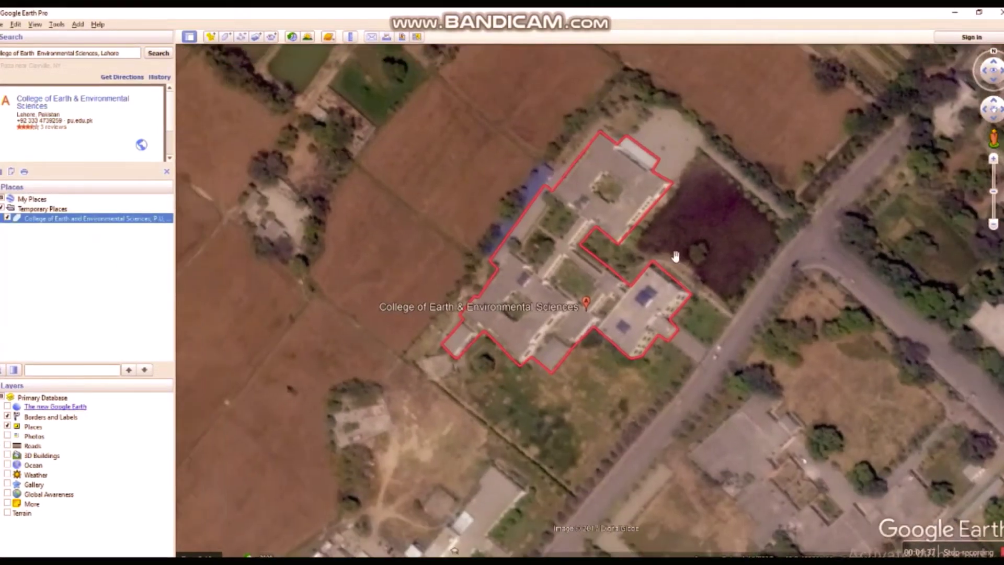
right_click(70, 220)
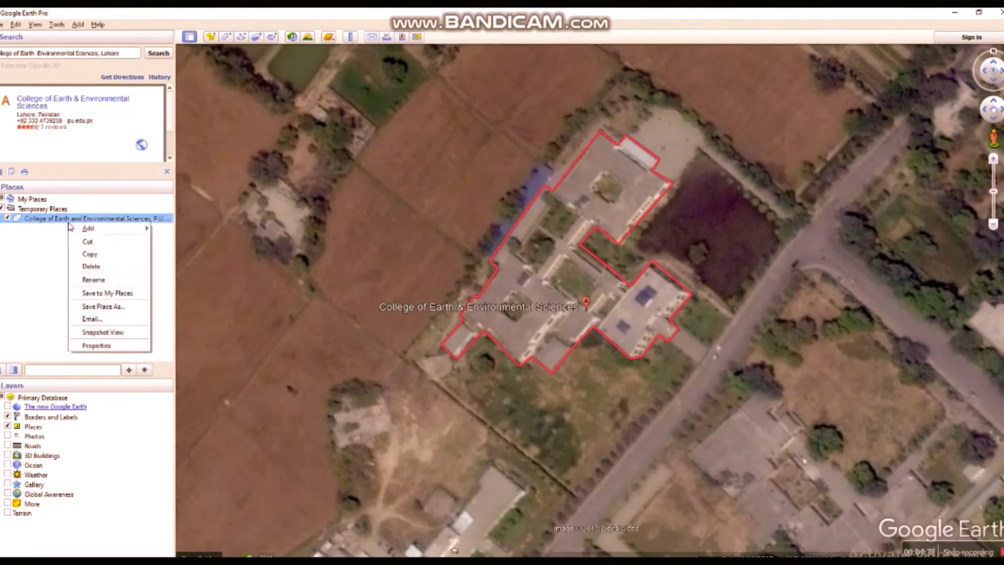
left_click(104, 307)
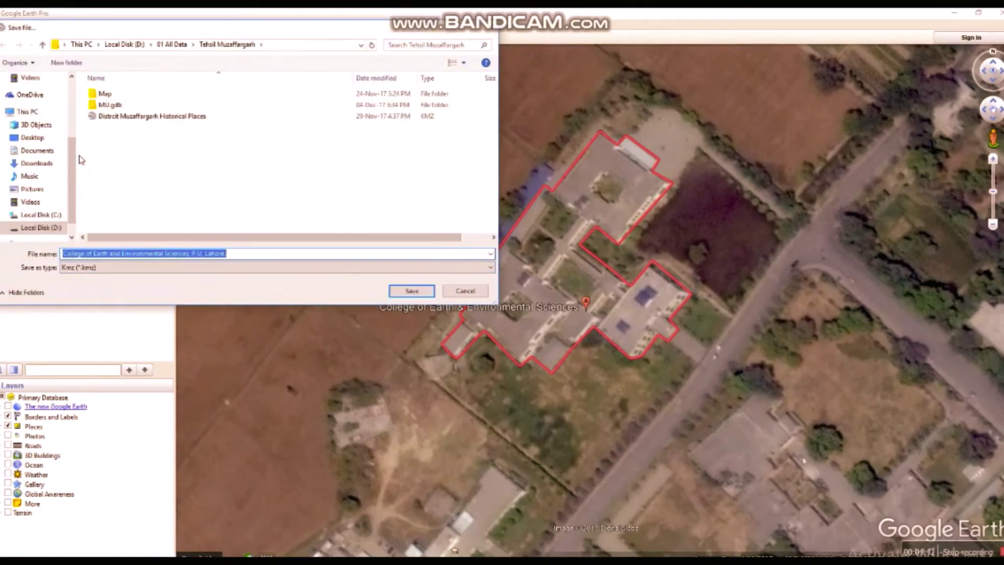
left_click(37, 150)
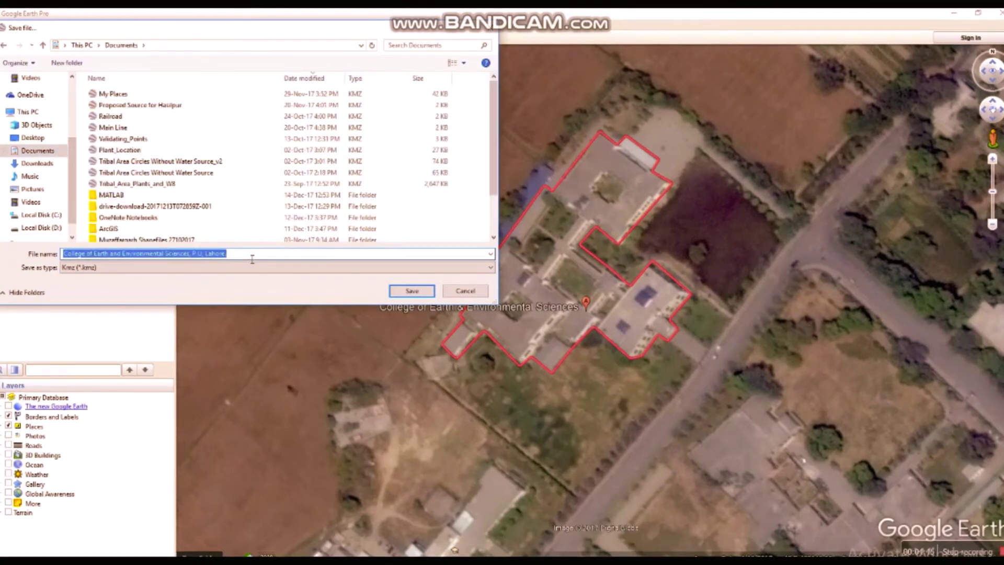
type("CEES")
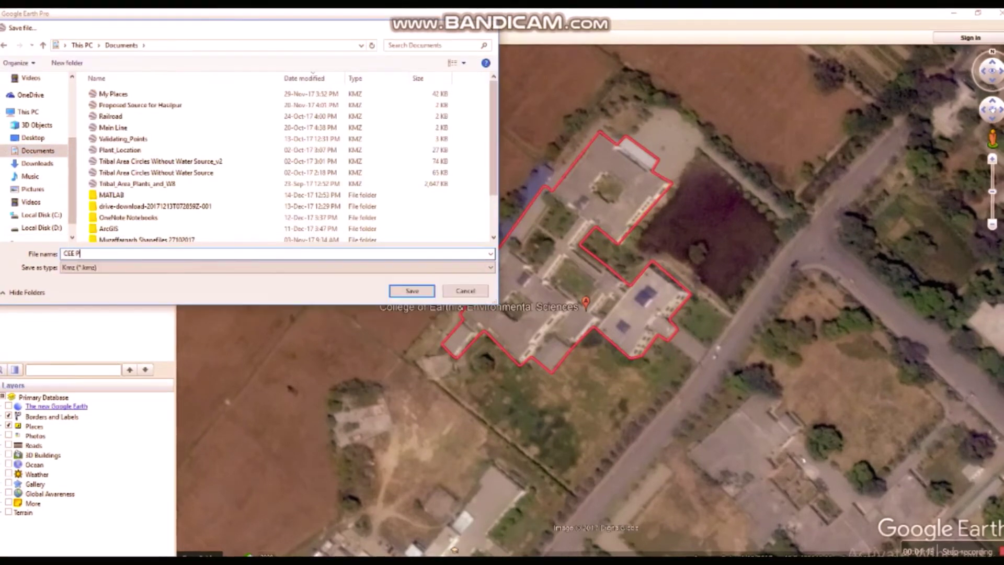
type(" PU L")
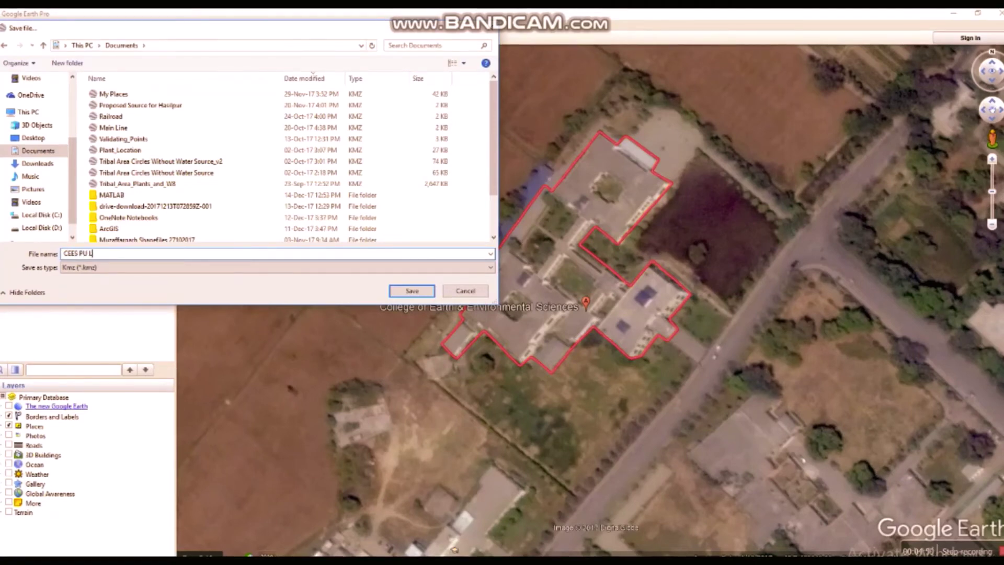
type("ahore.")
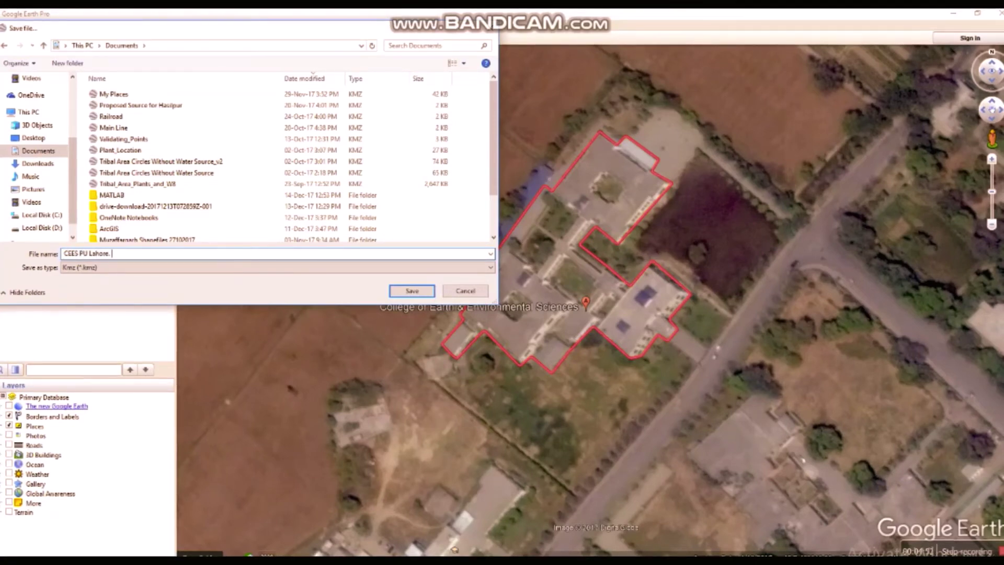
key("Return")
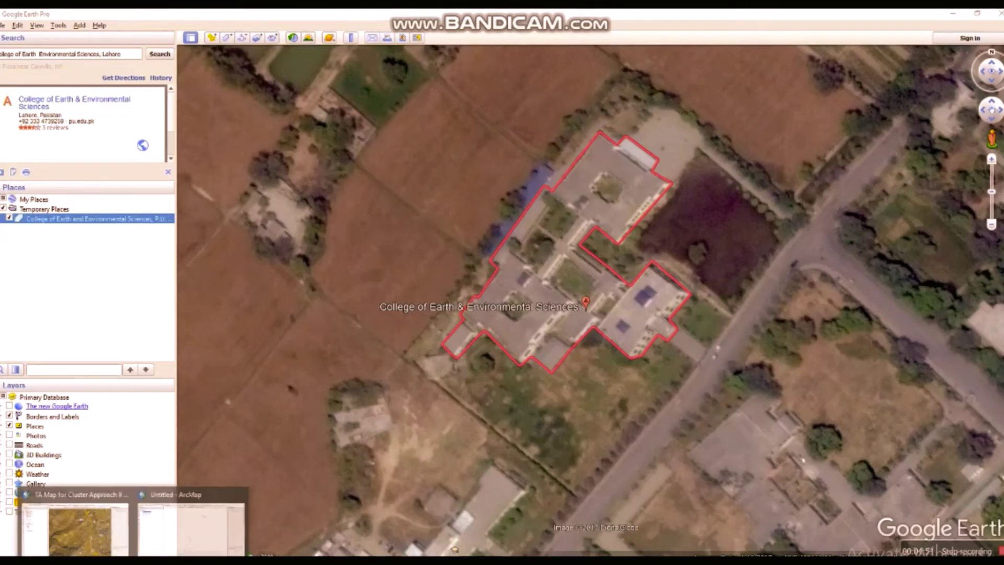
Switch to the untitled ArcMap document and remove the RP_Settlement_in_Design and RP_Settlement_Before_Design layers
left_click(193, 531)
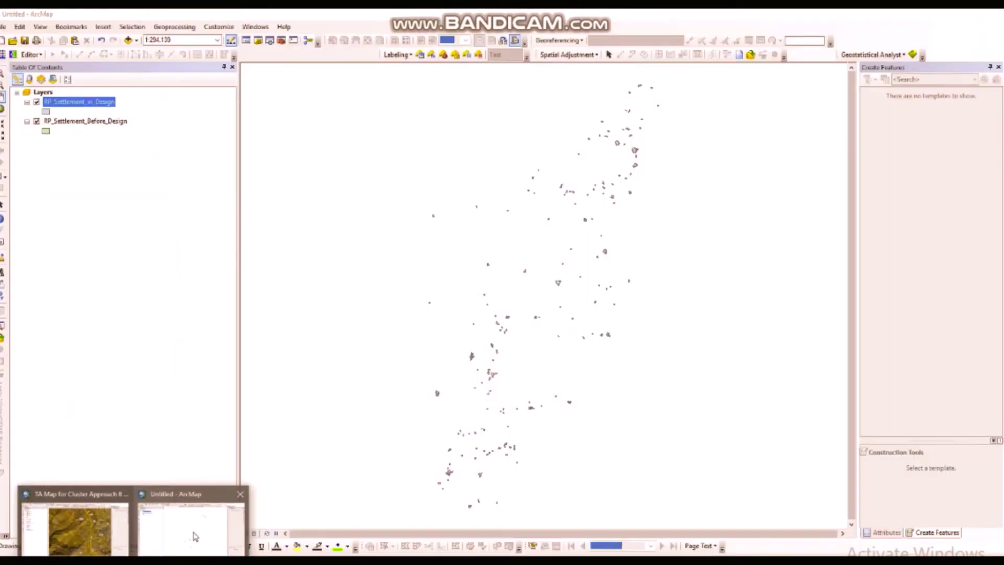
right_click(57, 102)
left_click(84, 121)
right_click(76, 101)
left_click(98, 120)
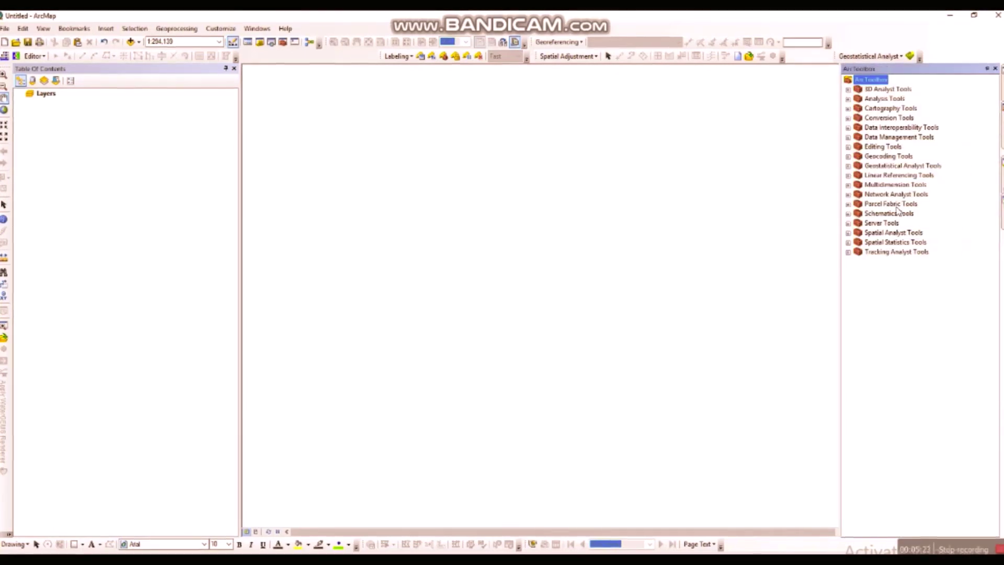
Convert the "CEES PU Lahore." KMZ file from Documents with KML To Layer, using the ArcGIS folder as output location
left_click(848, 118)
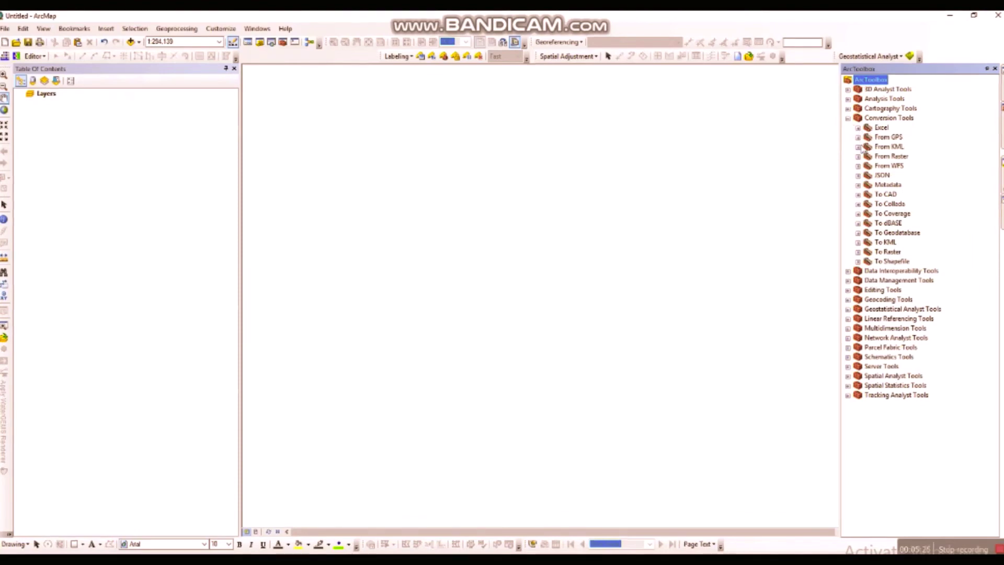
left_click(858, 147)
double_click(894, 157)
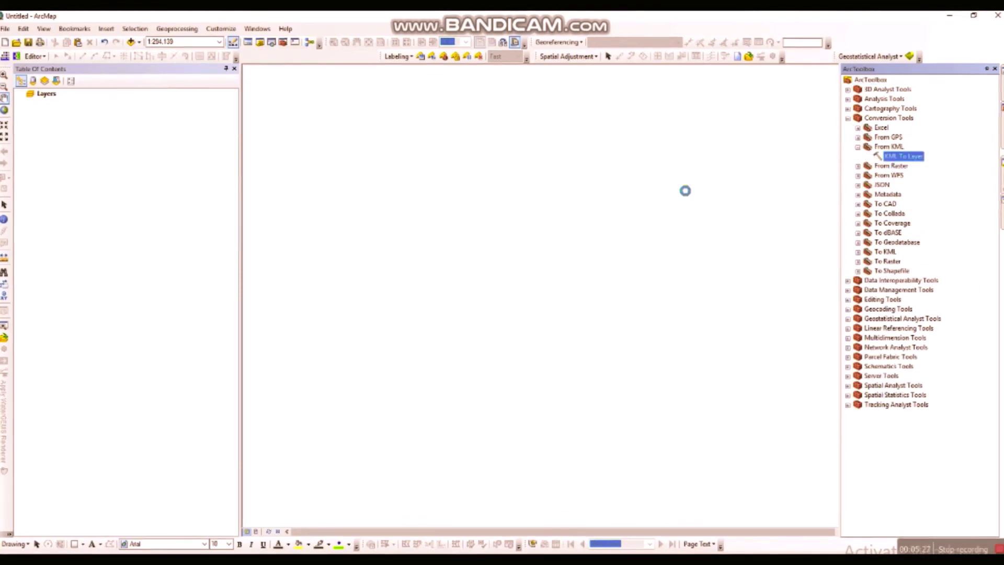
left_click(680, 139)
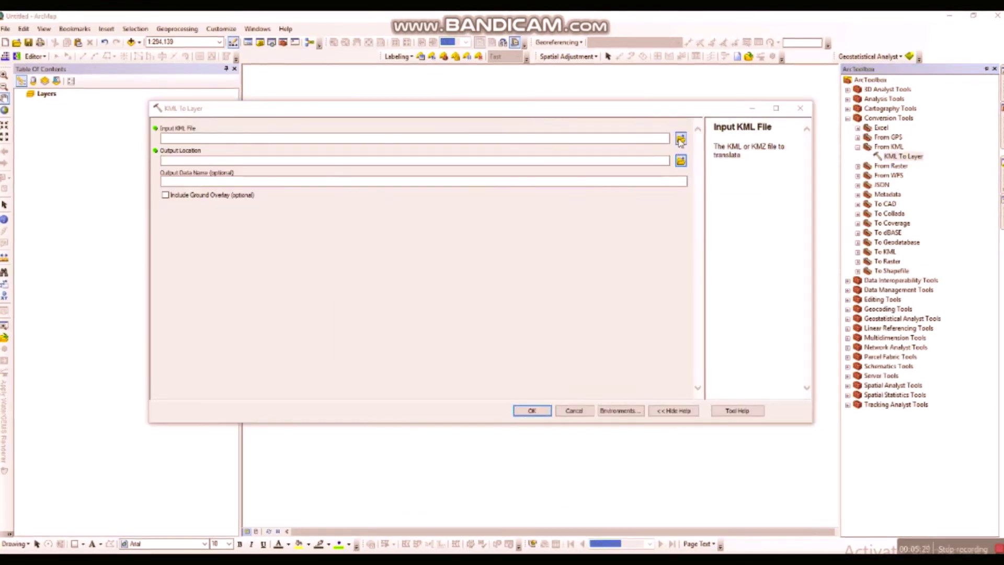
left_click(349, 274)
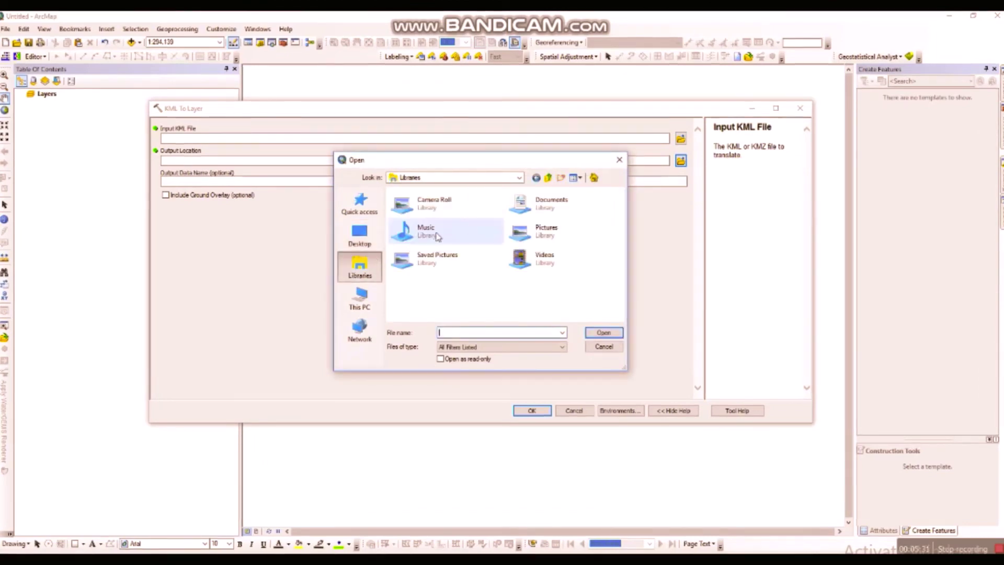
double_click(546, 202)
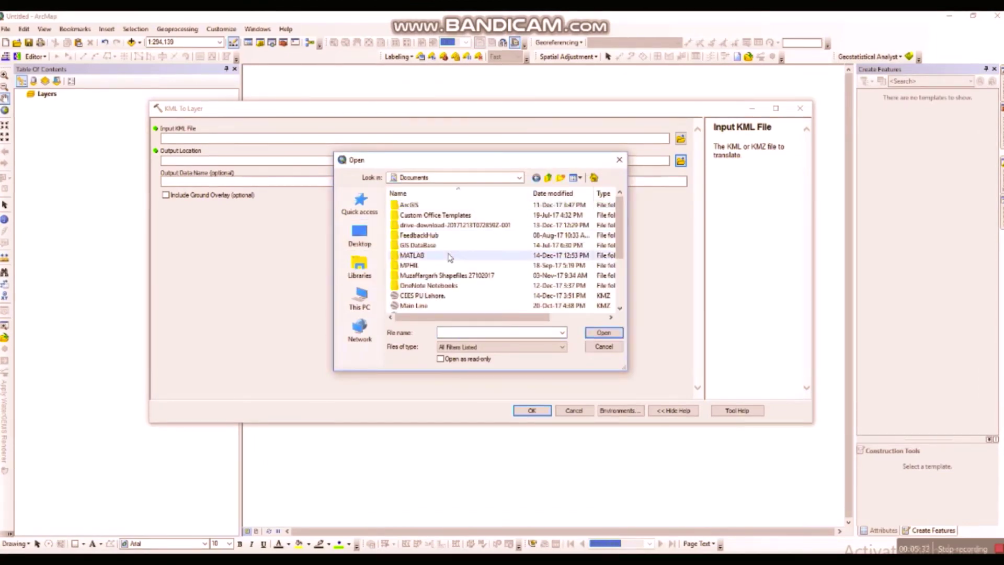
left_click(422, 296)
left_click(604, 332)
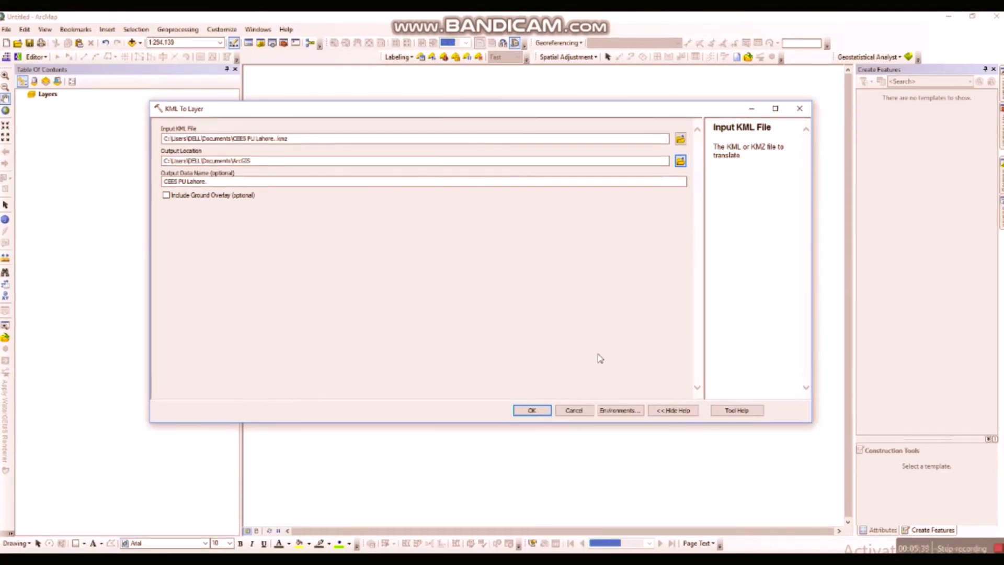
left_click(534, 410)
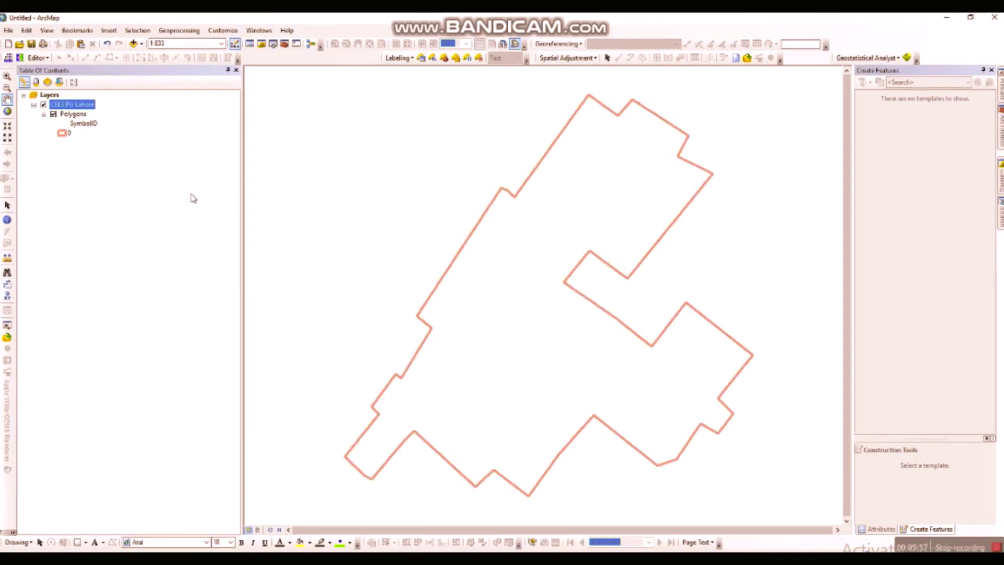
Export all features of the Polygons layer as a shapefile named "CEES_PU" in the D:\etc folder, using the layer's source coordinate system
right_click(73, 116)
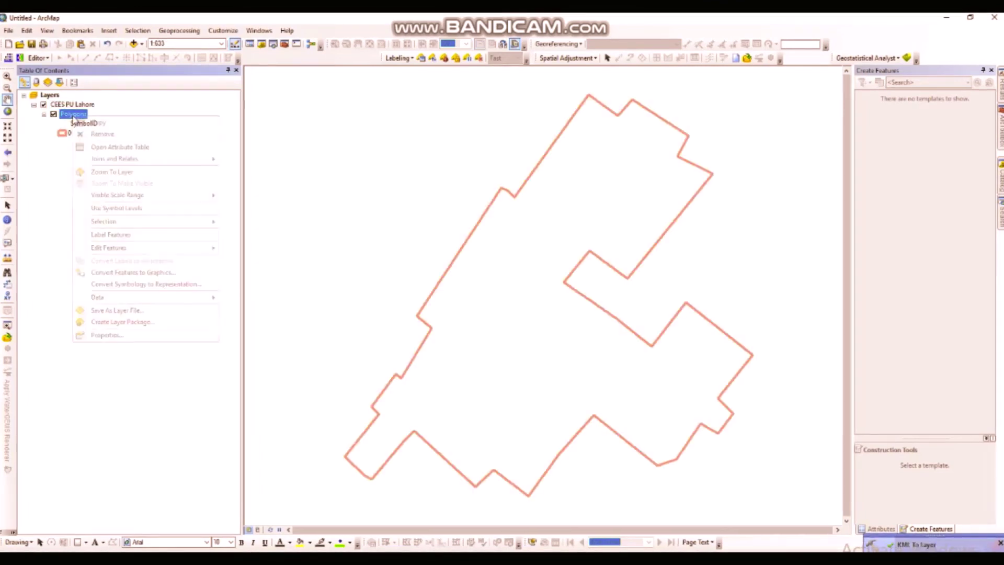
mouse_move(141, 297)
left_click(254, 310)
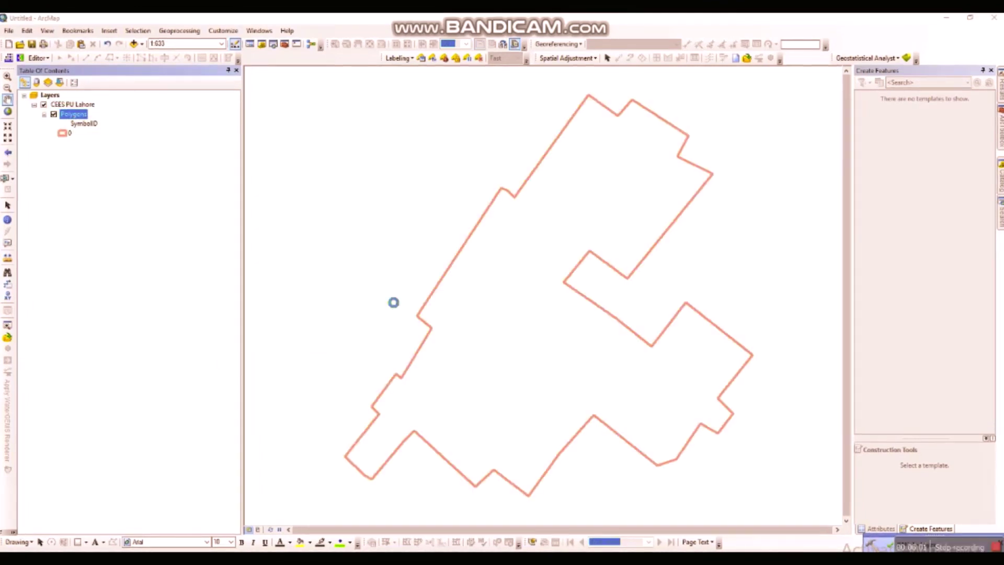
left_click(591, 308)
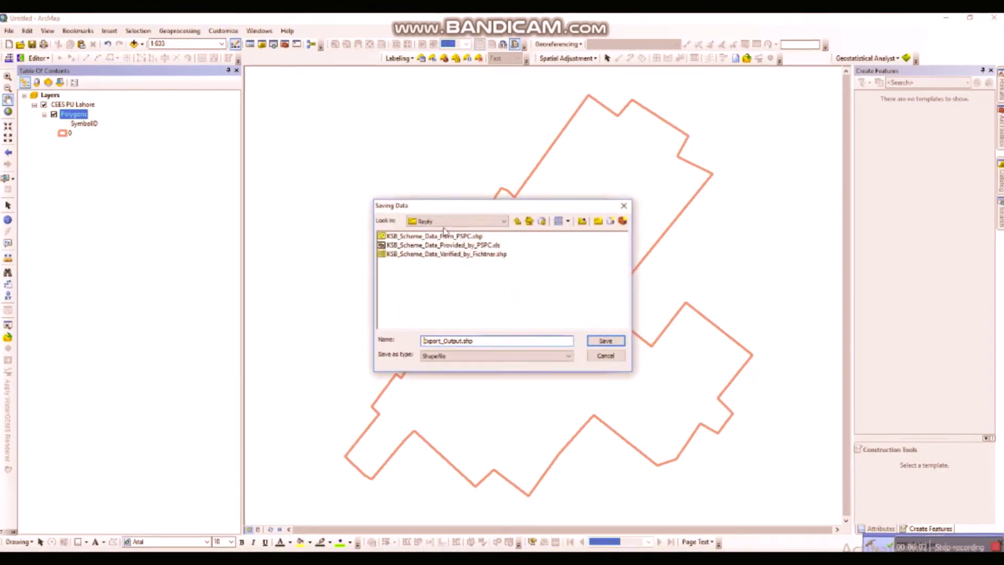
left_click(458, 221)
left_click(423, 267)
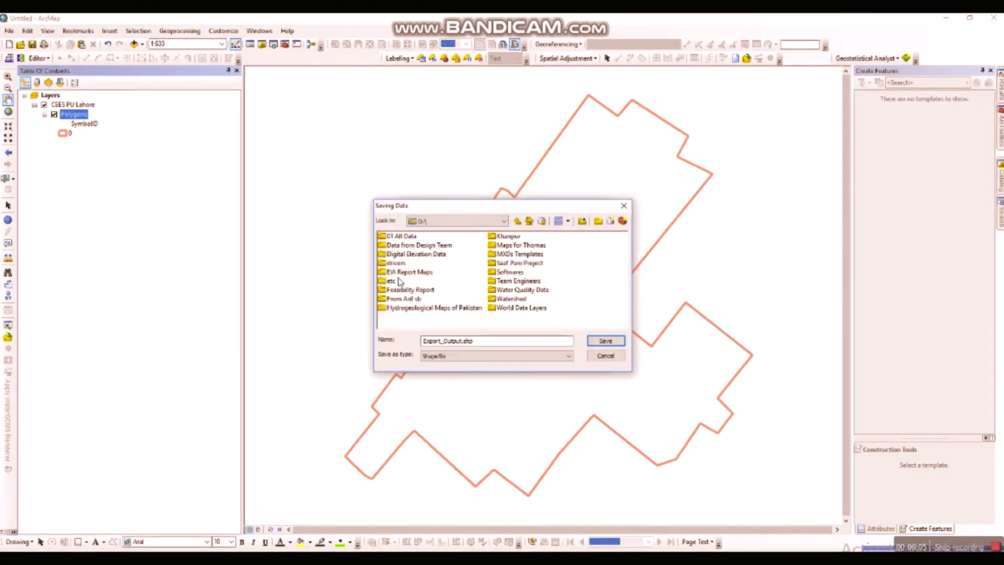
double_click(391, 281)
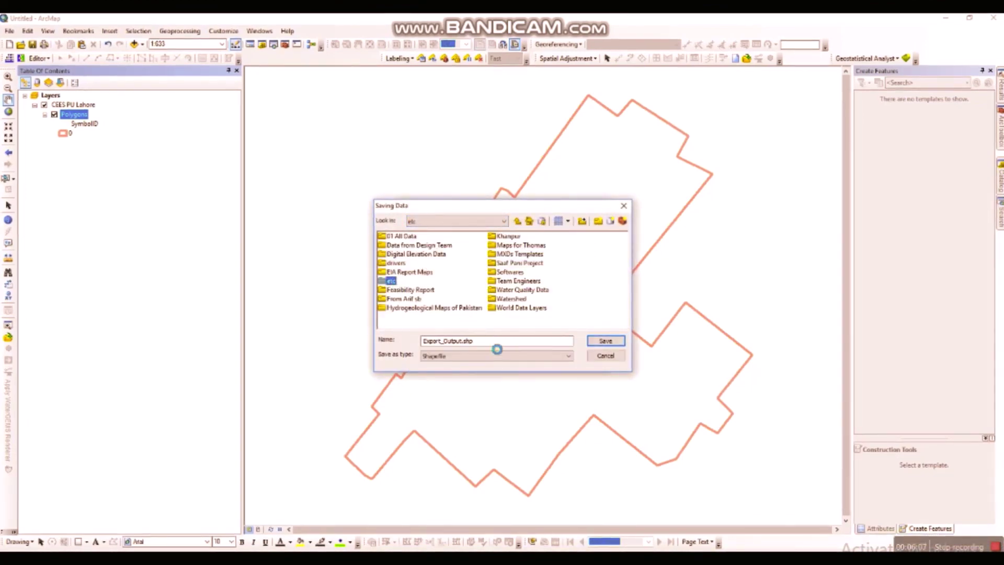
left_click_drag(494, 340, 364, 340)
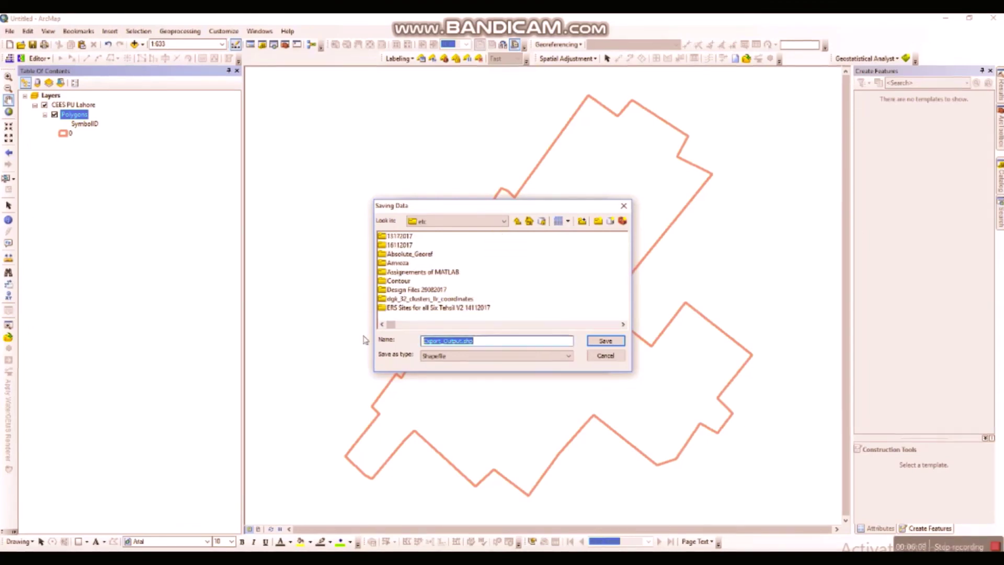
type("CEES")
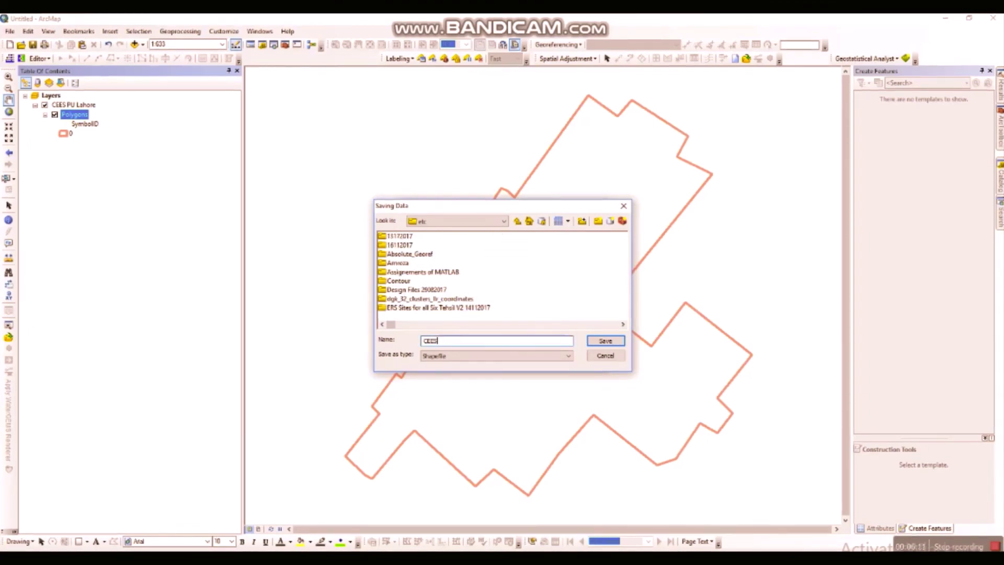
type("_PU")
key("Return")
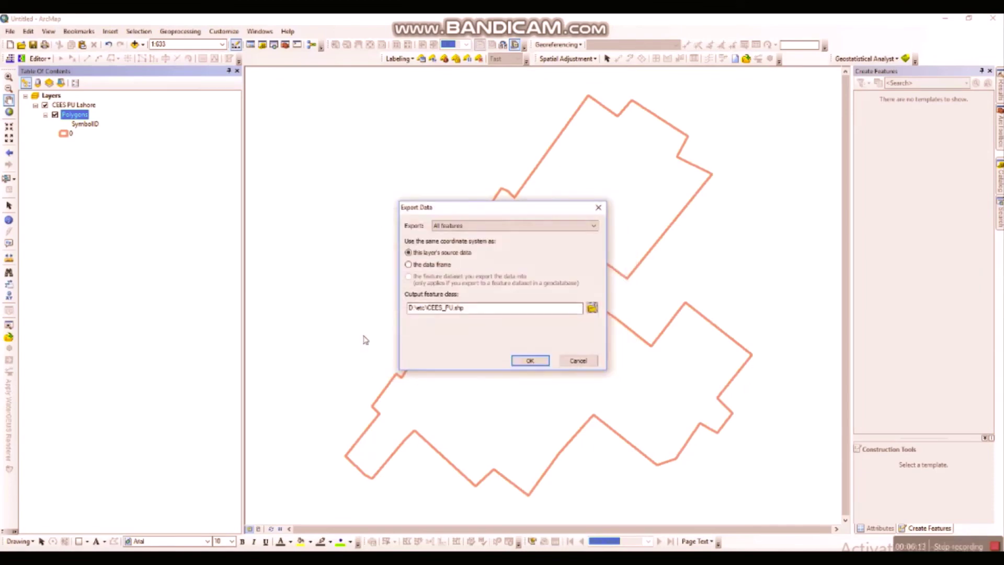
key("Return")
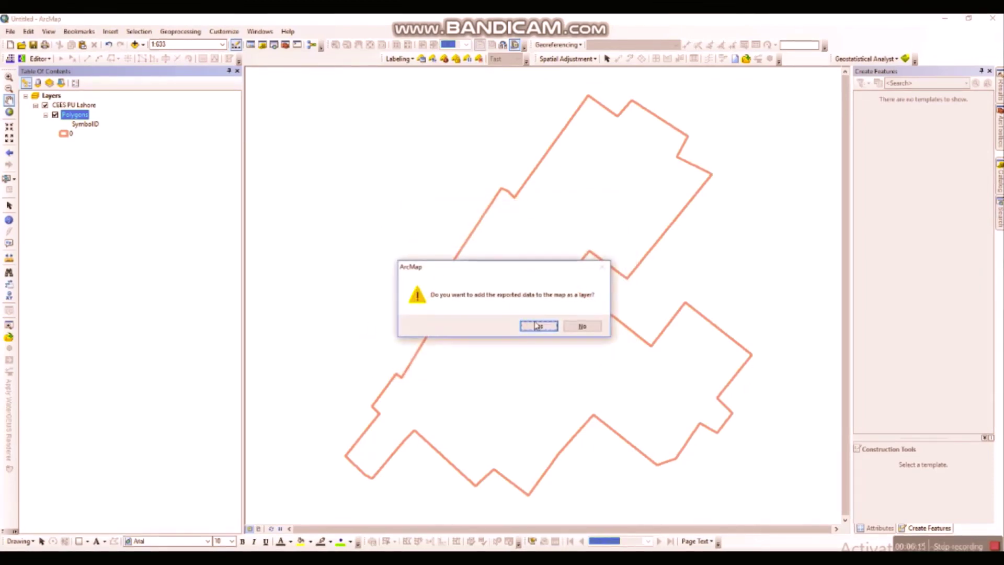
Add the exported shapefile to the map as a layer and remove the CEES PU Lahore group layer
left_click(537, 326)
right_click(85, 123)
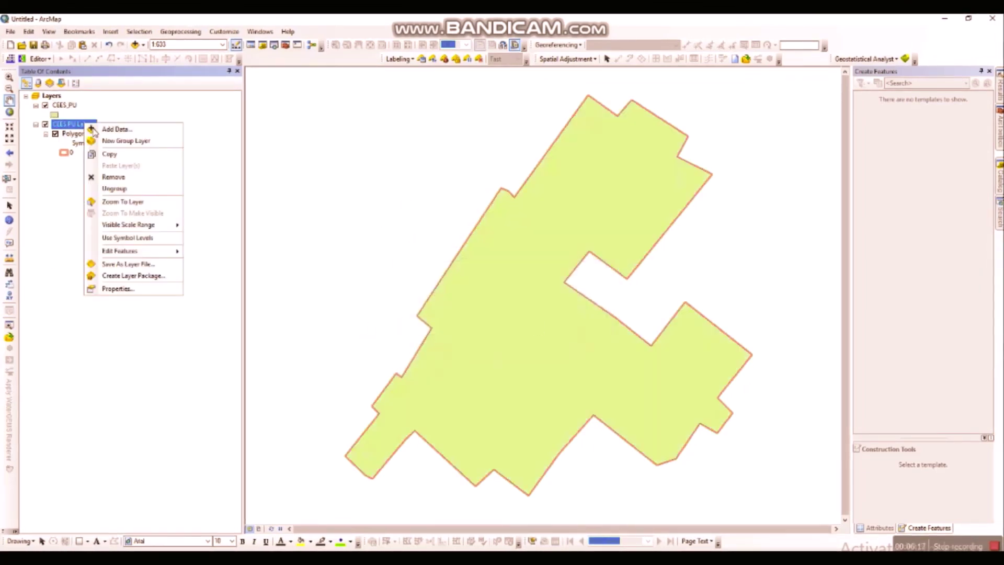
left_click(106, 176)
Check the Name field of the college polygon in the CEES_PU attribute table, then close the table
right_click(63, 105)
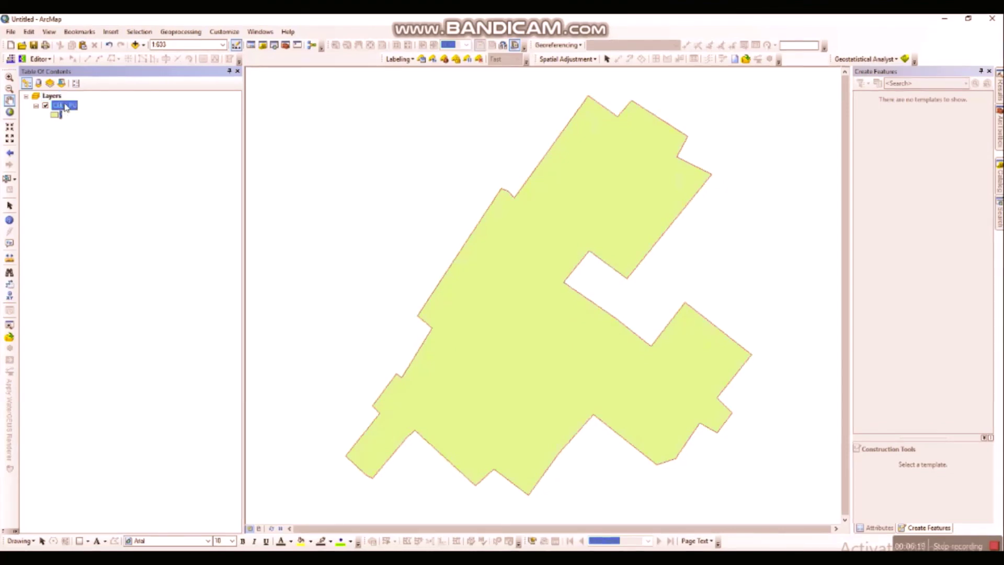
left_click(102, 134)
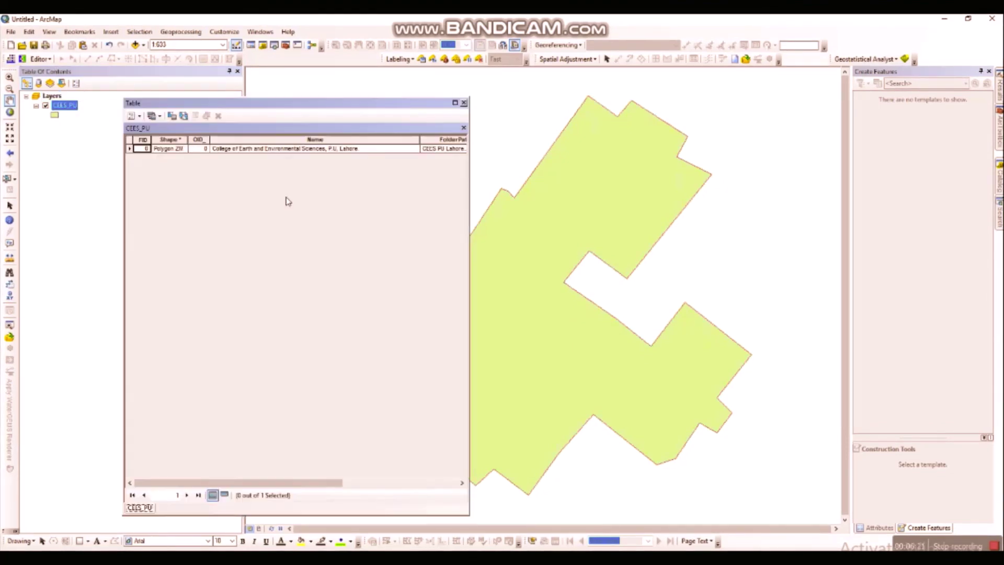
left_click(252, 140)
left_click(239, 151)
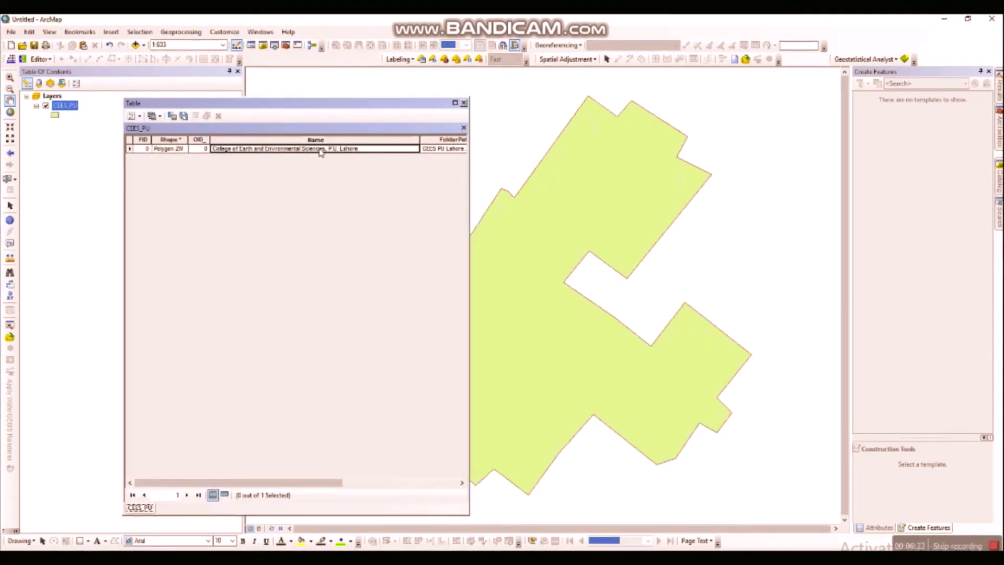
left_click(464, 103)
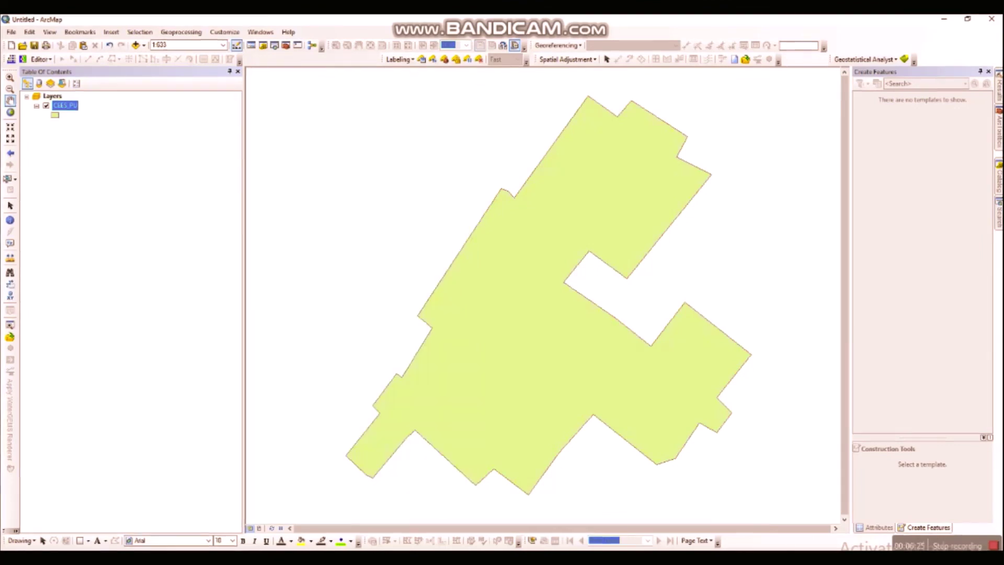
Switch to the untitled Notepad note and add the paragraph "Next question is to cacluate the area of CEES, PU." after a blank line
key("alt+Tab")
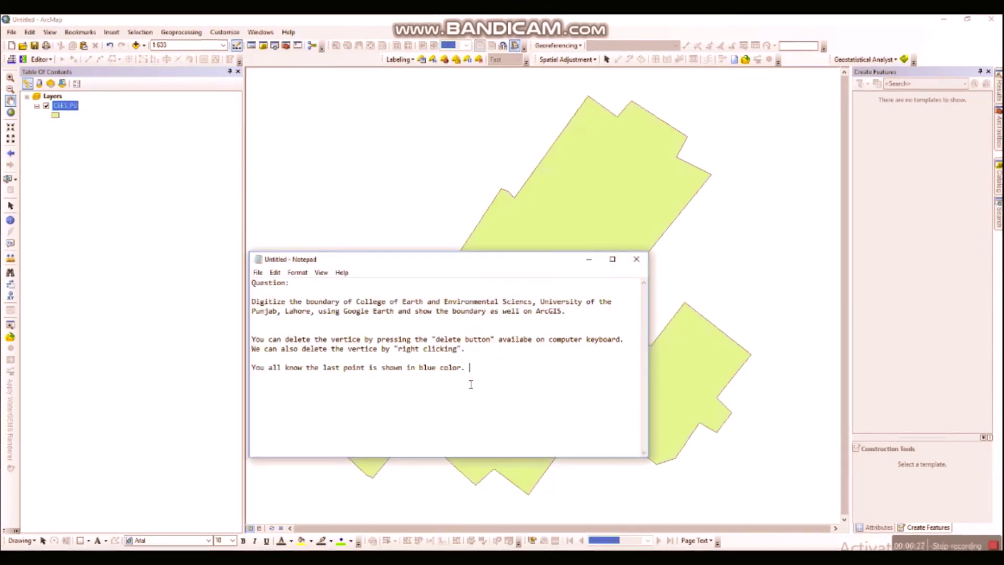
key("Return")
key("Return")
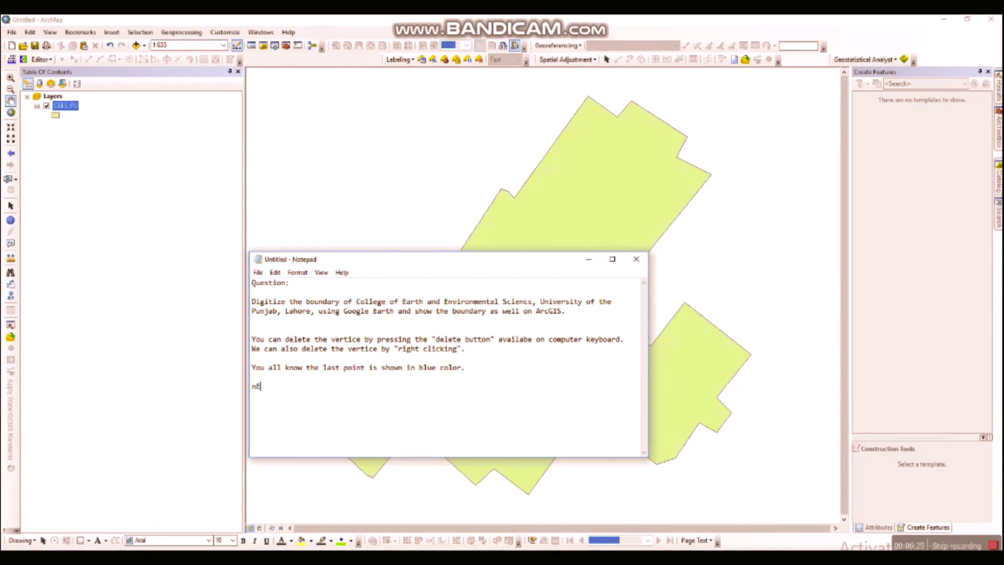
key("BackSpace")
key("BackSpace")
key("BackSpace")
type("Nex")
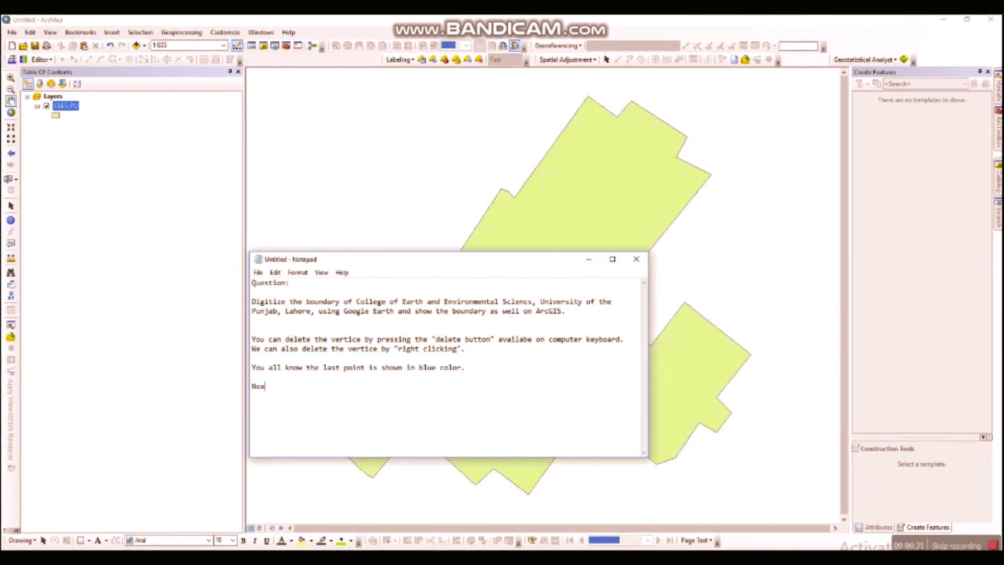
type("t question is t")
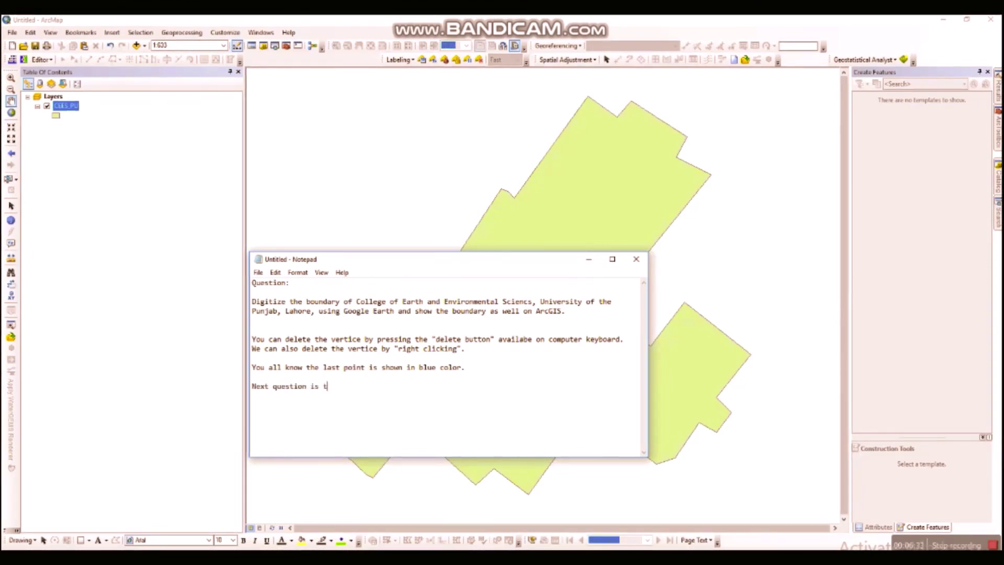
type("o cacluate the area")
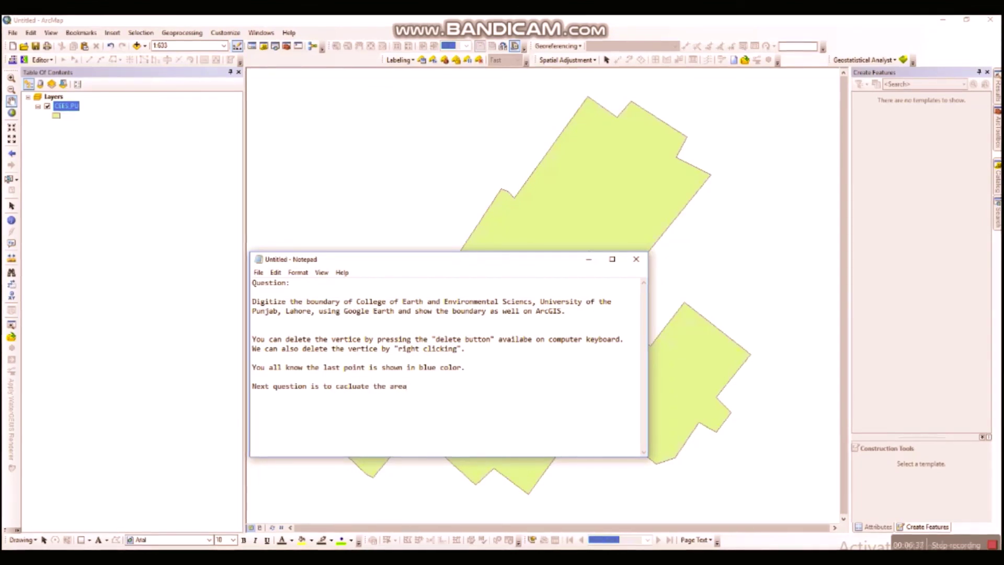
type(" of CEES")
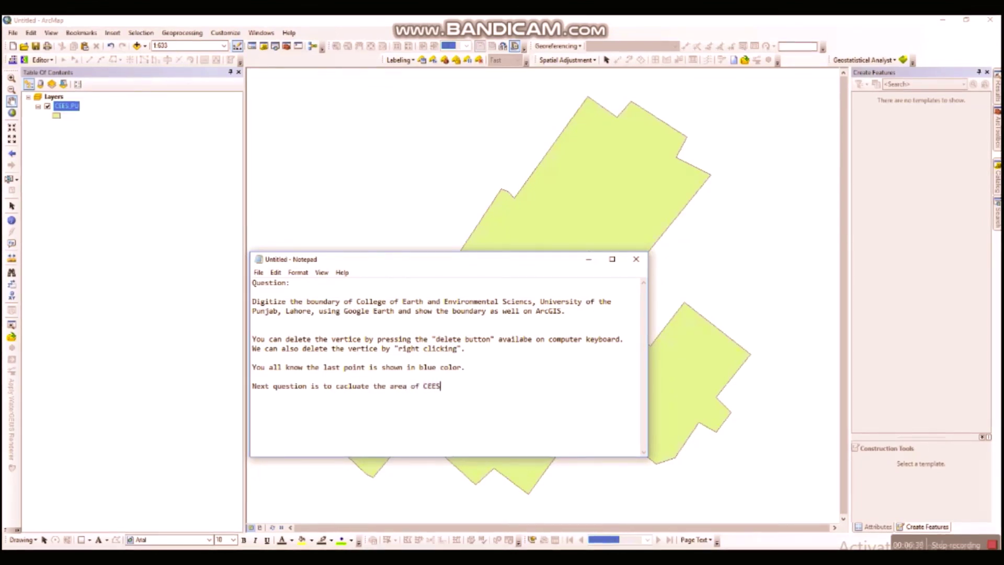
type(", PU.")
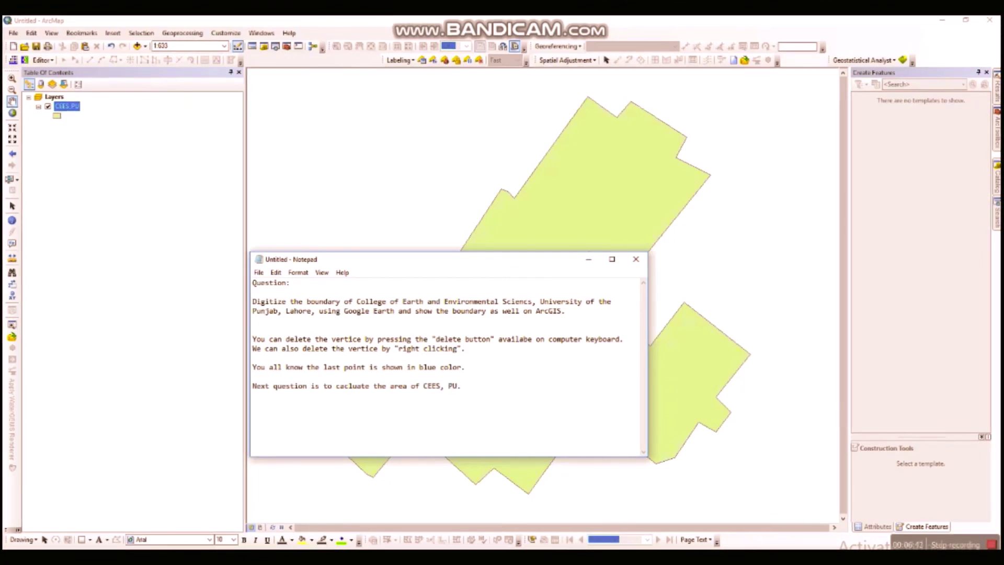
Add the line "That you already now." below the area question in the note and return to the ArcMap window
type("That")
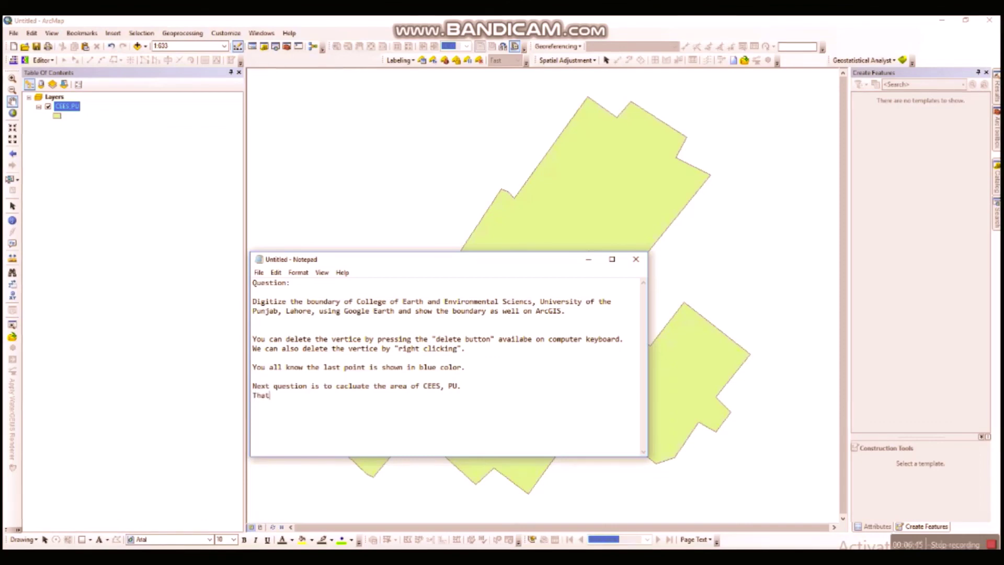
type(" you already d")
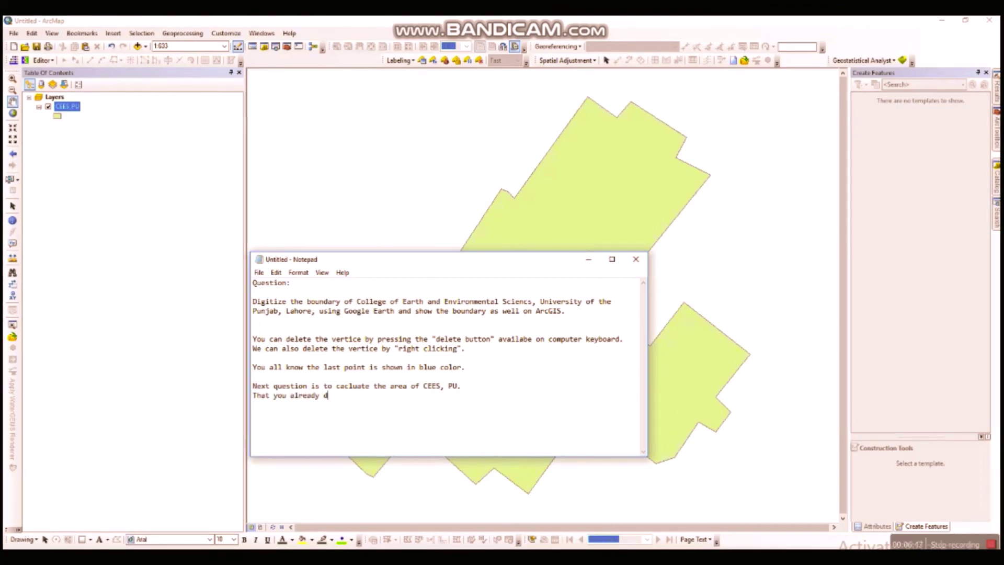
key("BackSpace")
type("now.")
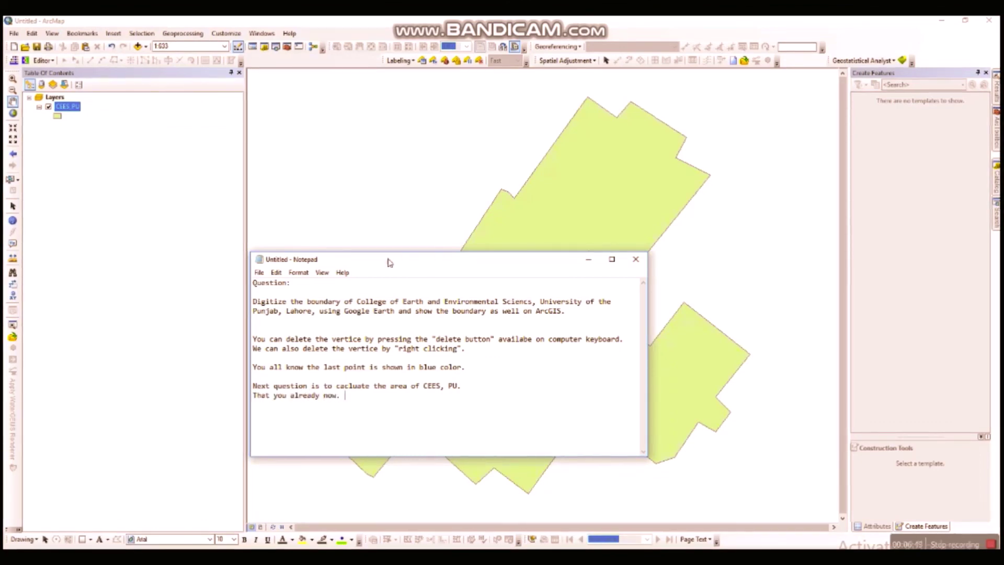
left_click(383, 208)
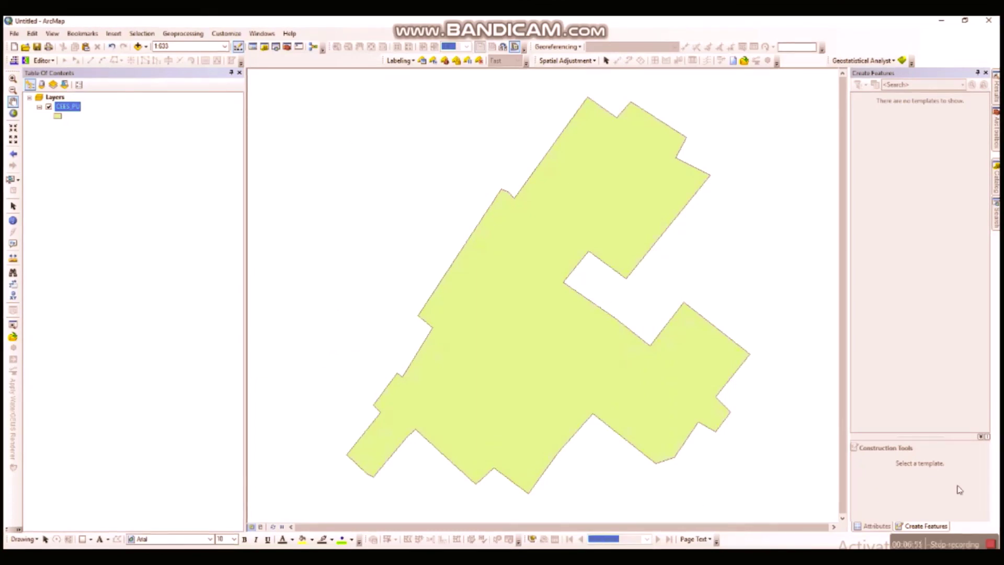
left_click(990, 544)
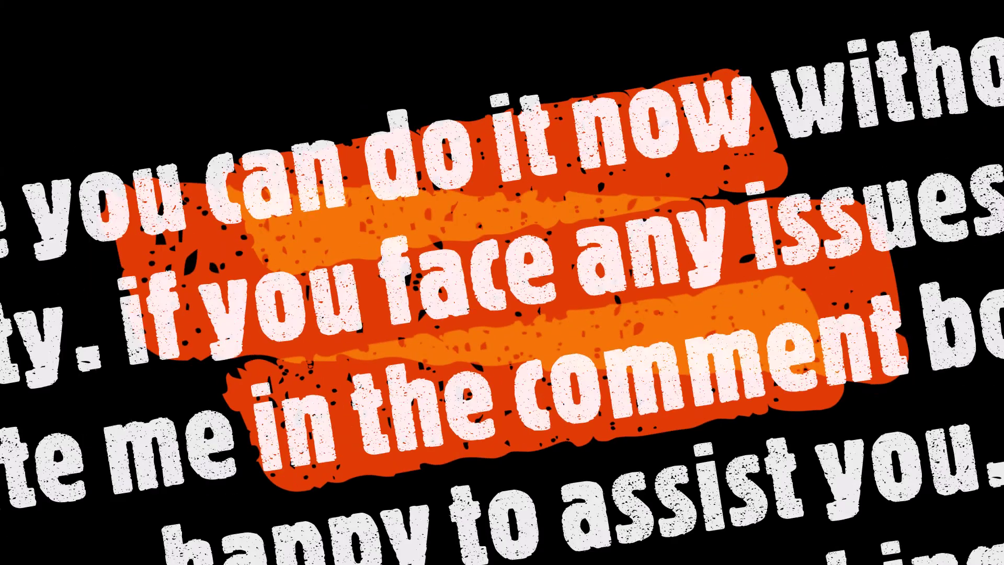